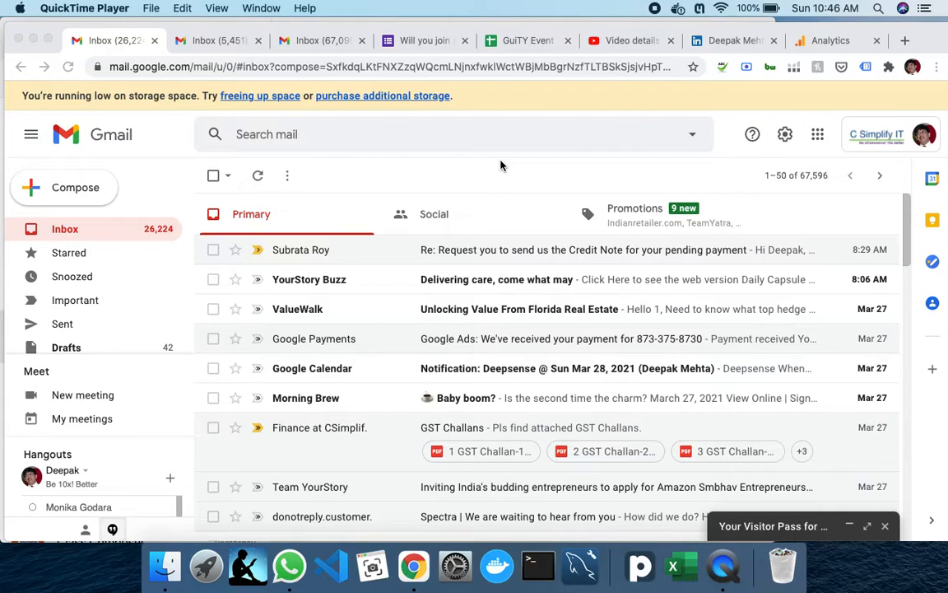
- Review the Gurgaon event form's email, attendance, designation and exhibition-interest questions, ending back at the top
left_click(424, 43)
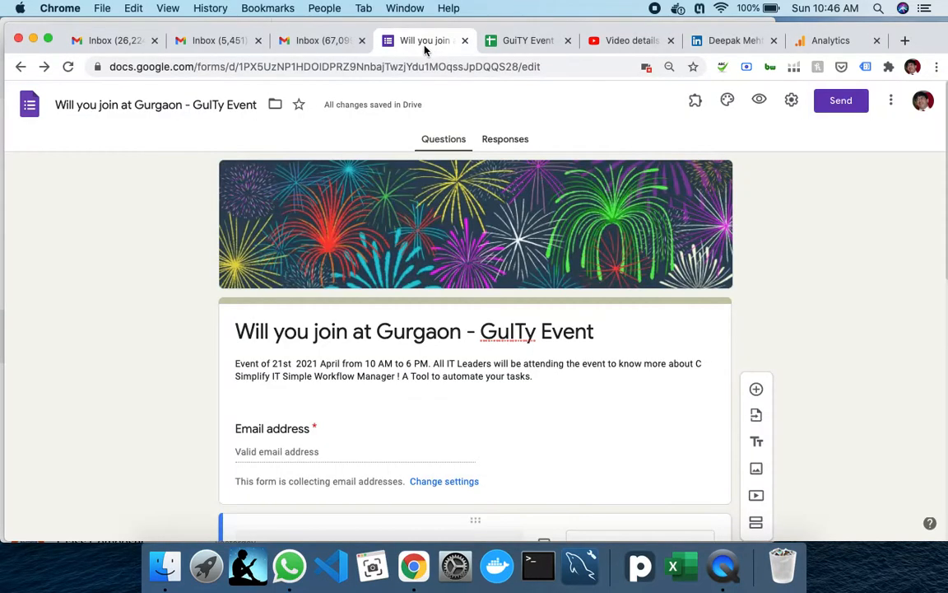
scroll(436, 375, "down", 3)
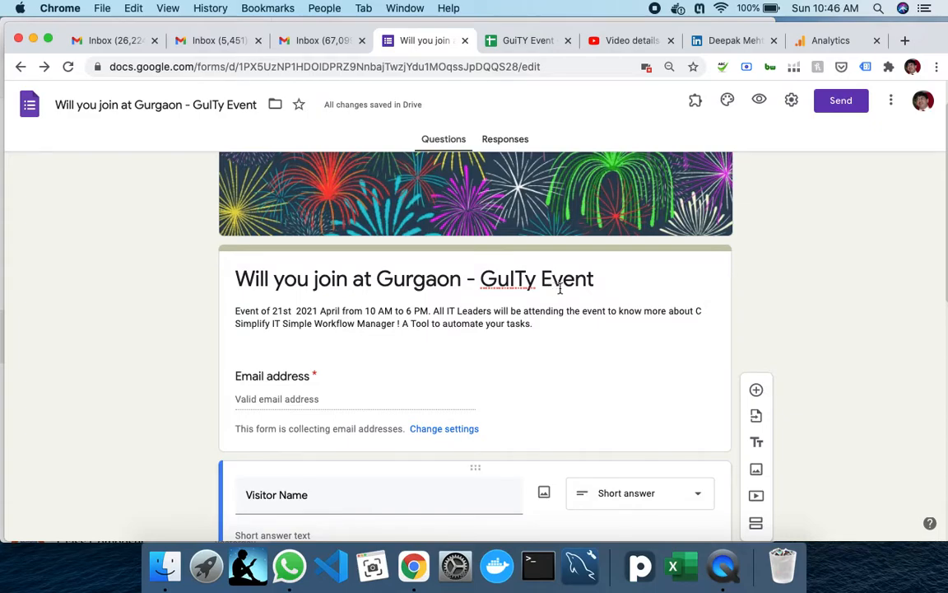
scroll(544, 275, "down", 1)
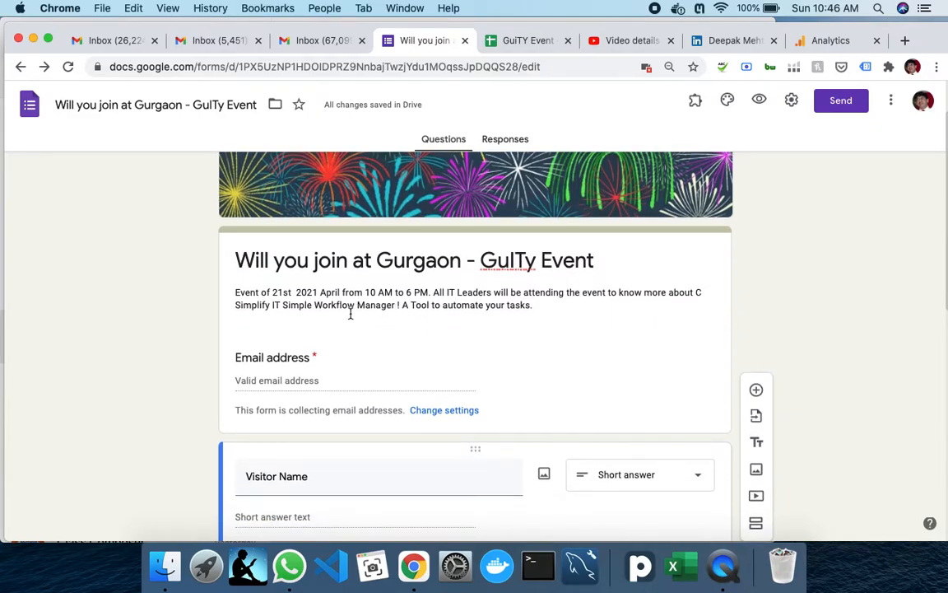
scroll(475, 323, "down", 3)
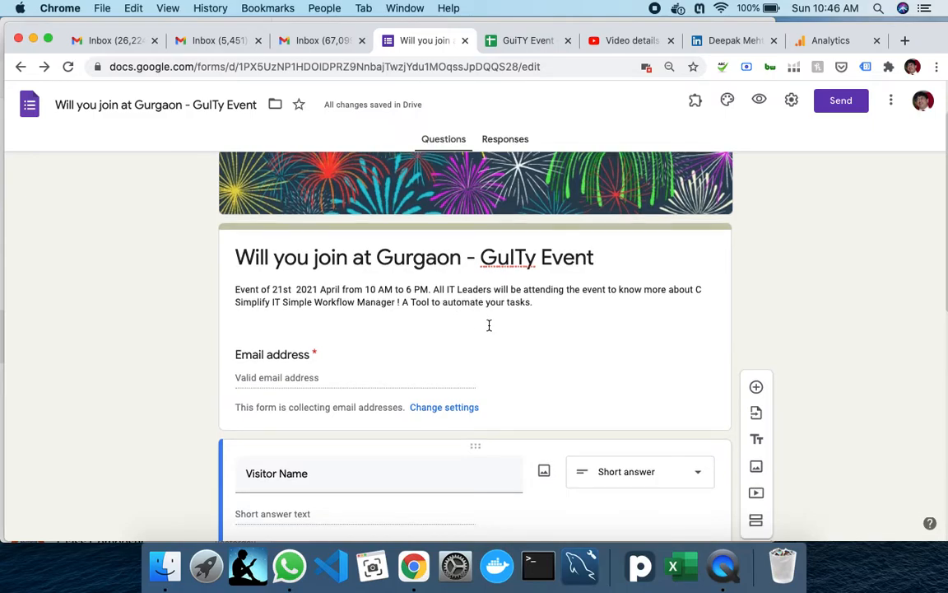
scroll(436, 301, "down", 10)
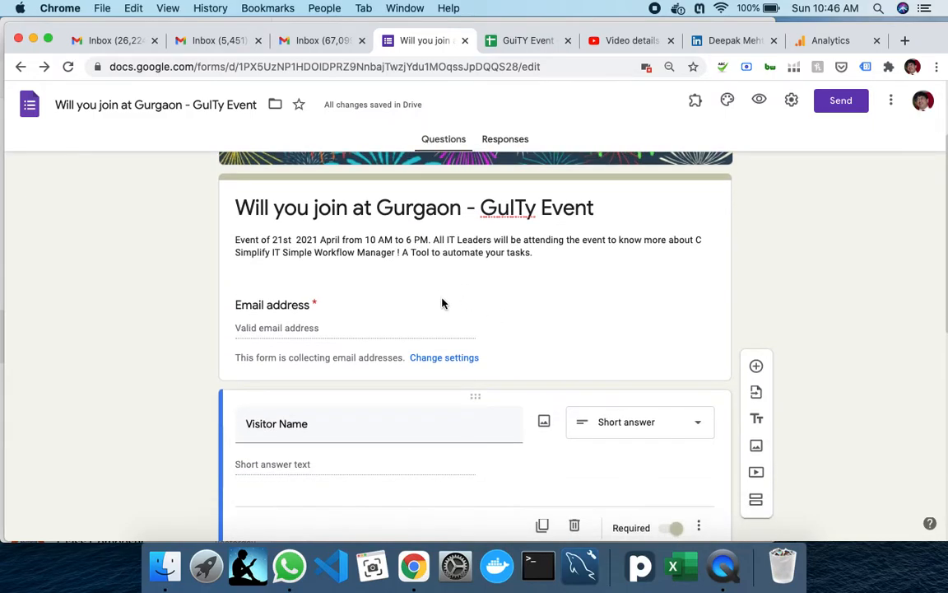
scroll(423, 275, "up", 8)
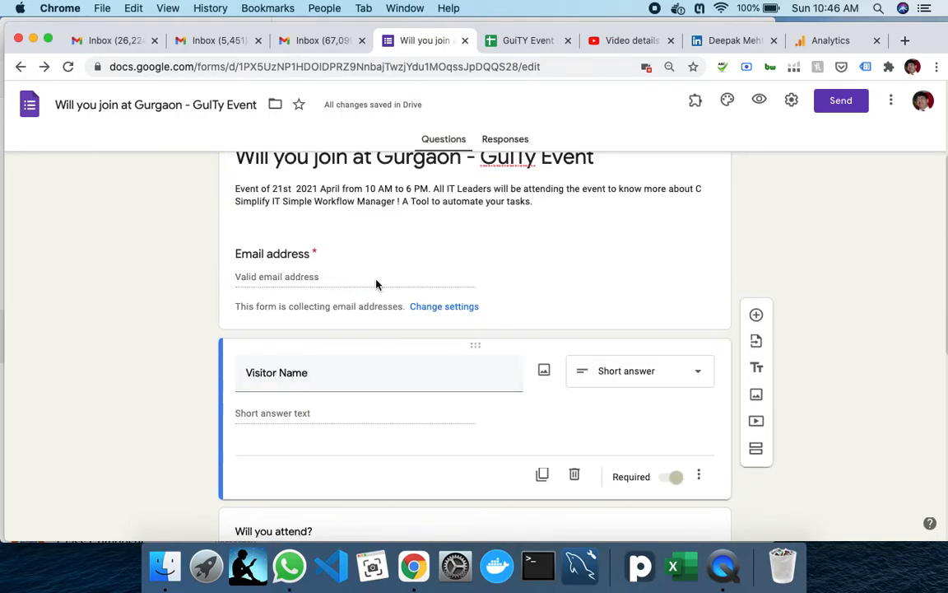
scroll(377, 283, "down", 1)
scroll(411, 339, "down", 11)
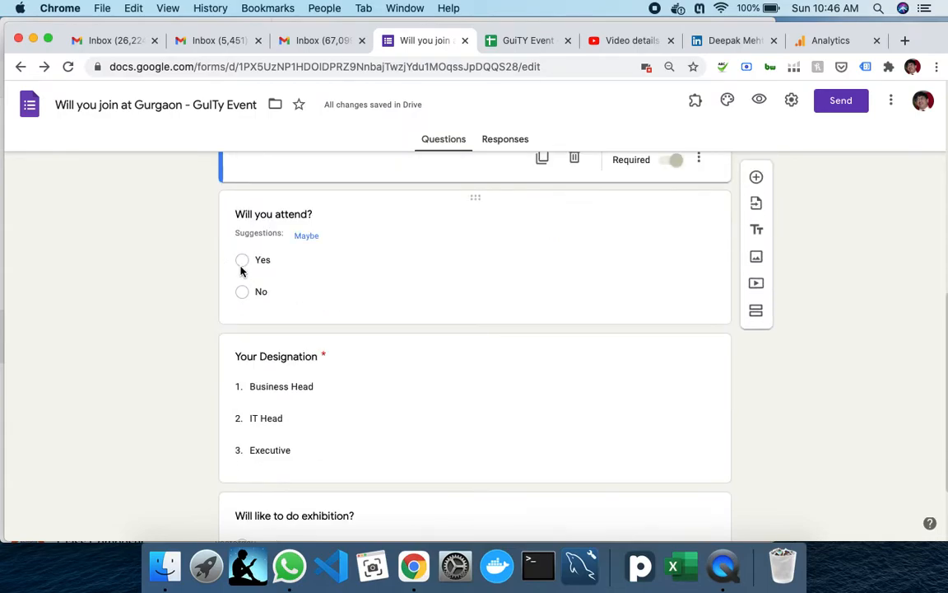
scroll(313, 296, "down", 2)
scroll(332, 340, "down", 1)
scroll(321, 332, "down", 2)
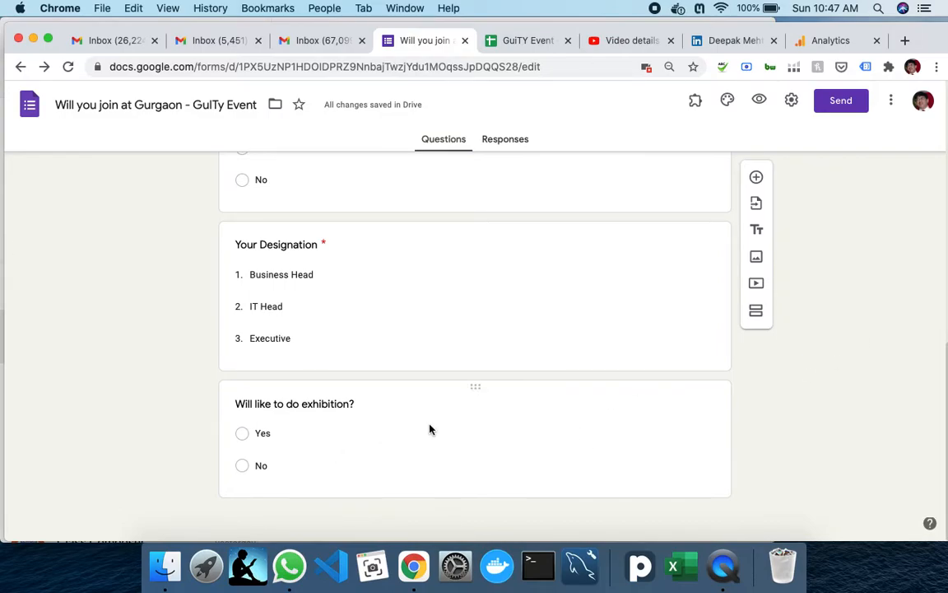
scroll(436, 427, "up", 10)
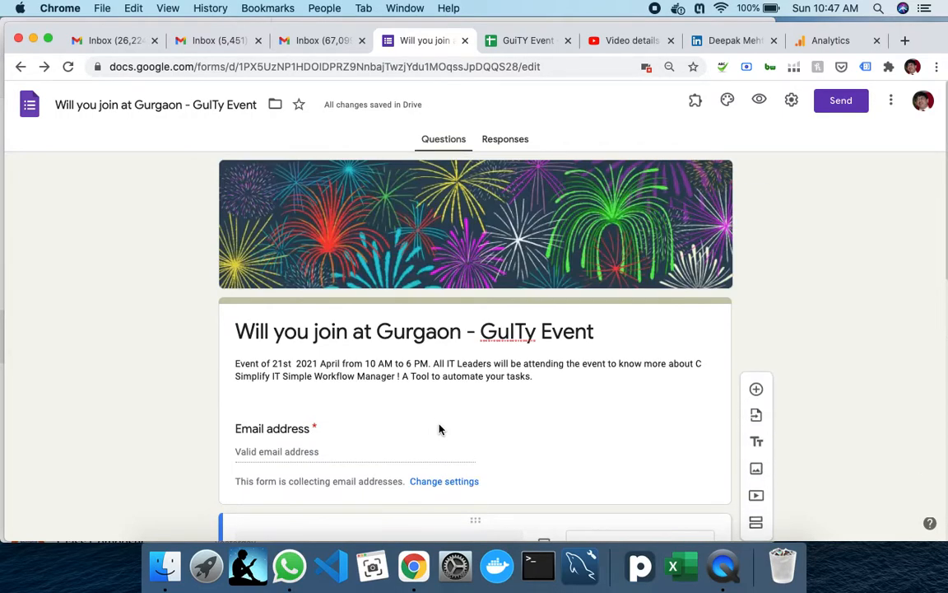
left_click(792, 101)
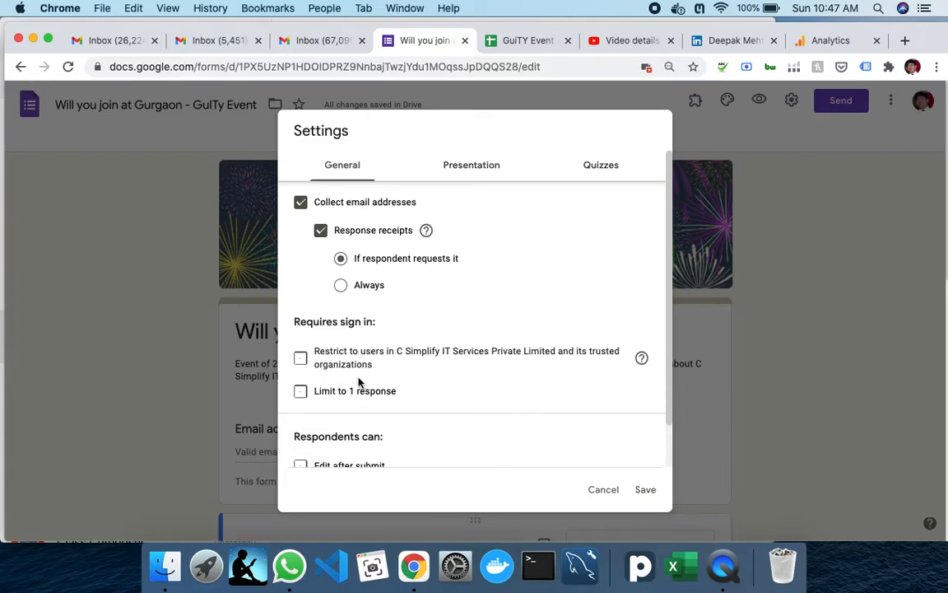
left_click(301, 362)
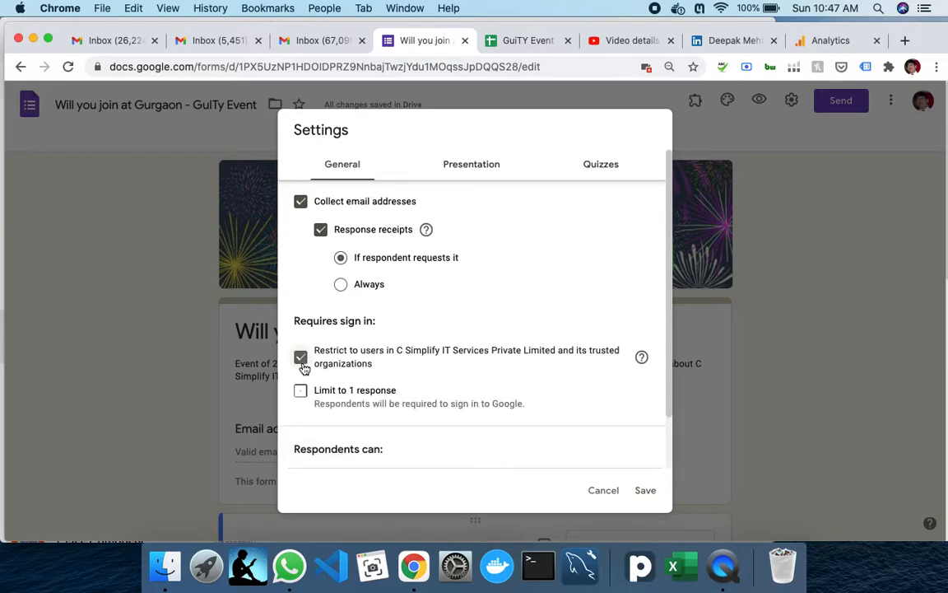
left_click(302, 360)
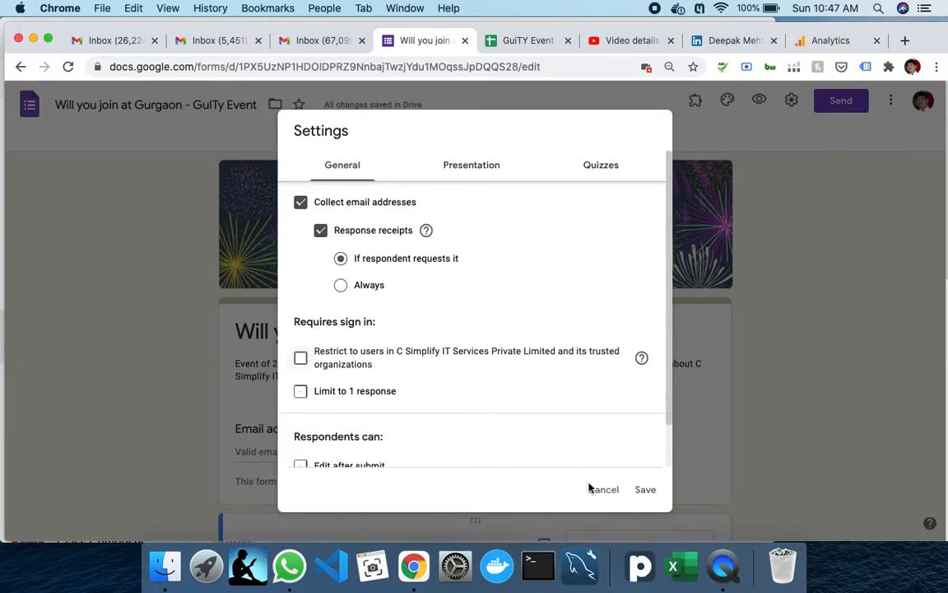
left_click(654, 498)
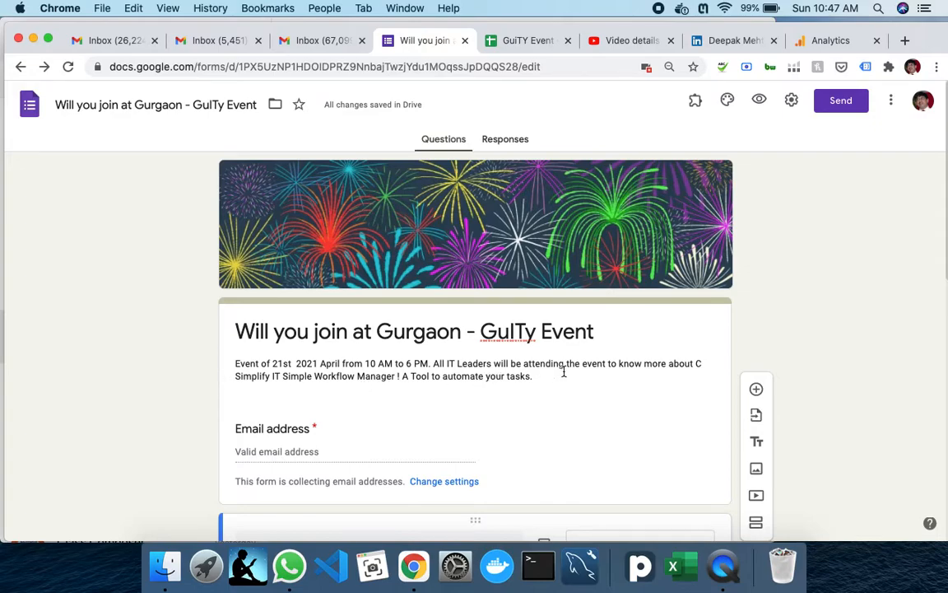
- On the GuiTY Event sheet, open Add-ons > Simple Workflow Manager > Configure Workflow
left_click(522, 41)
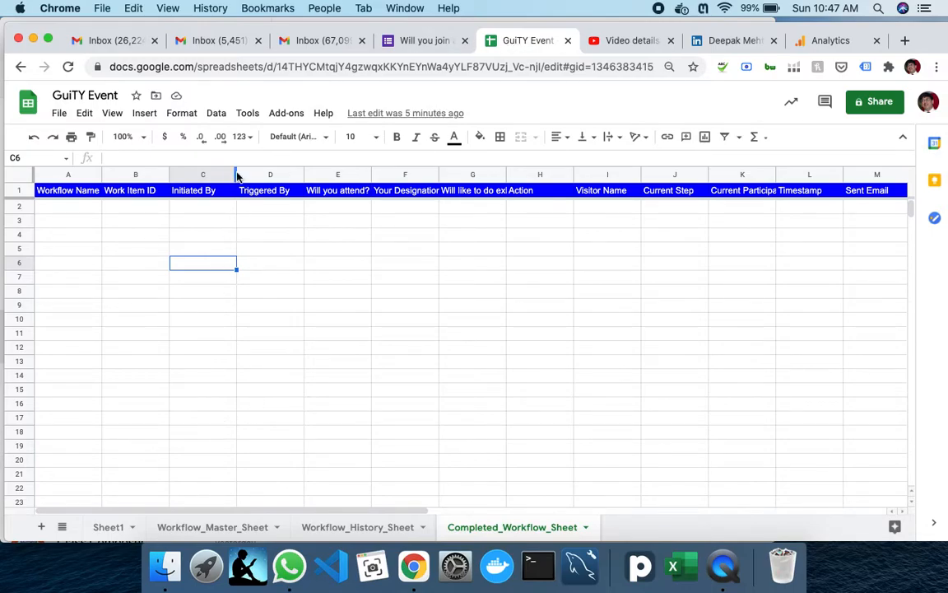
left_click(282, 121)
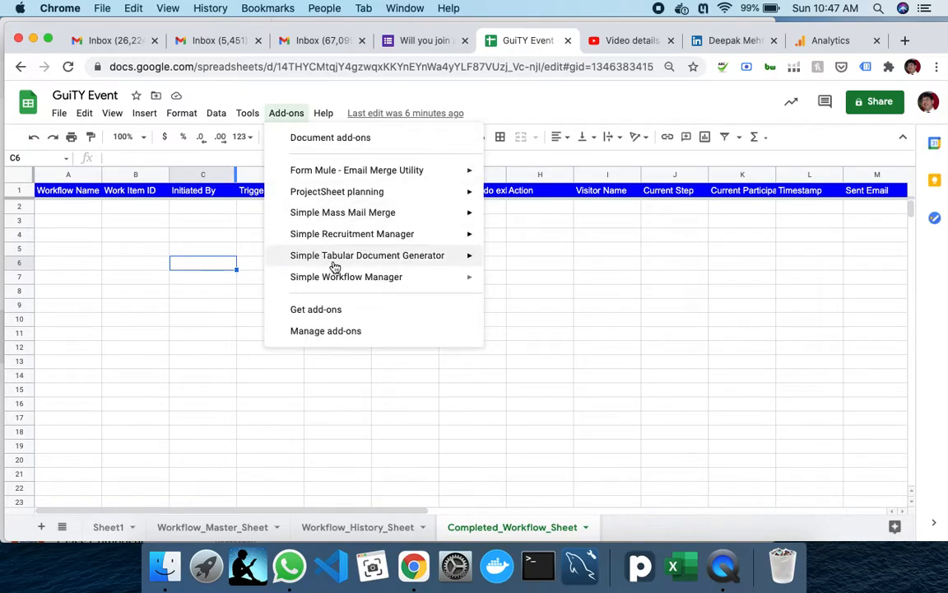
mouse_move(338, 277)
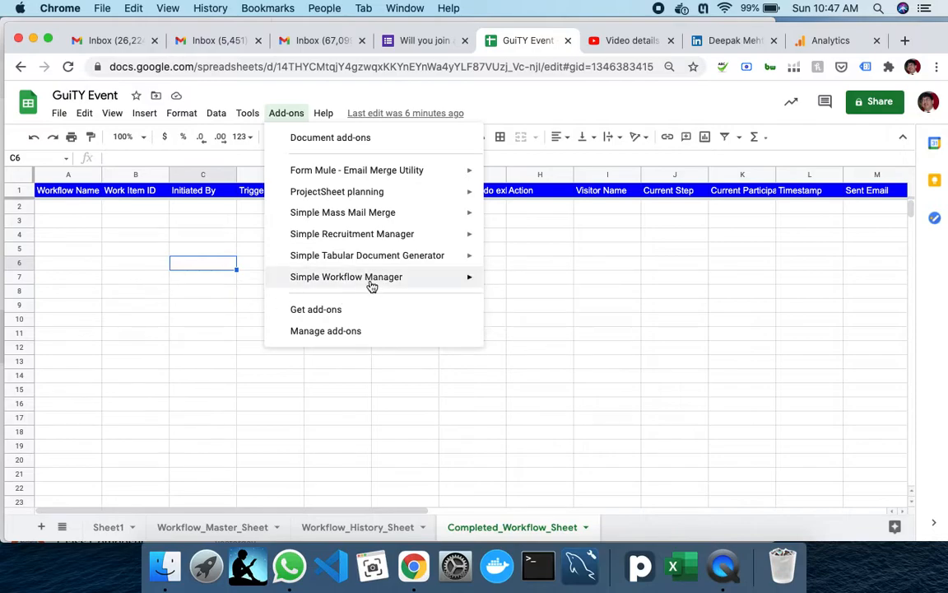
left_click(662, 283)
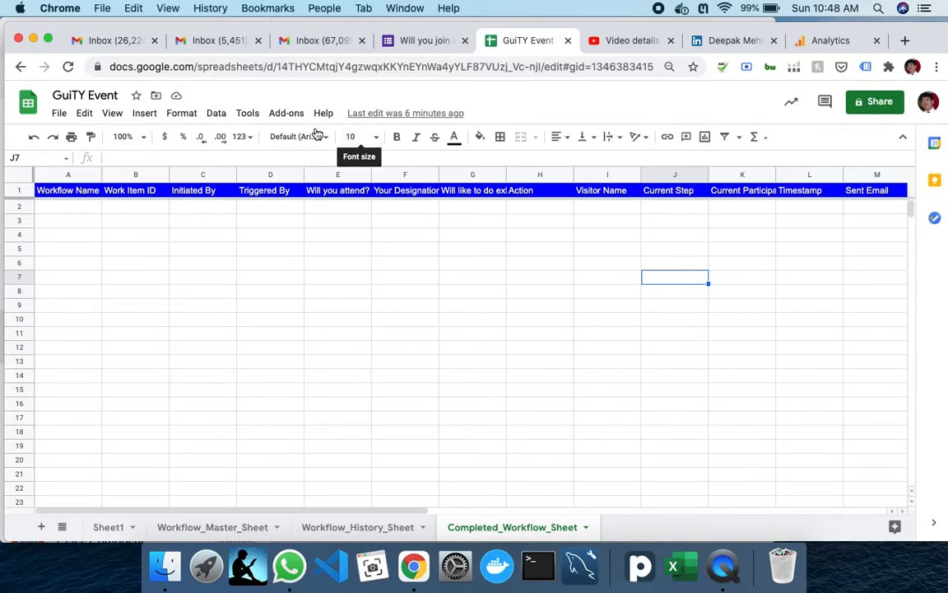
left_click(286, 114)
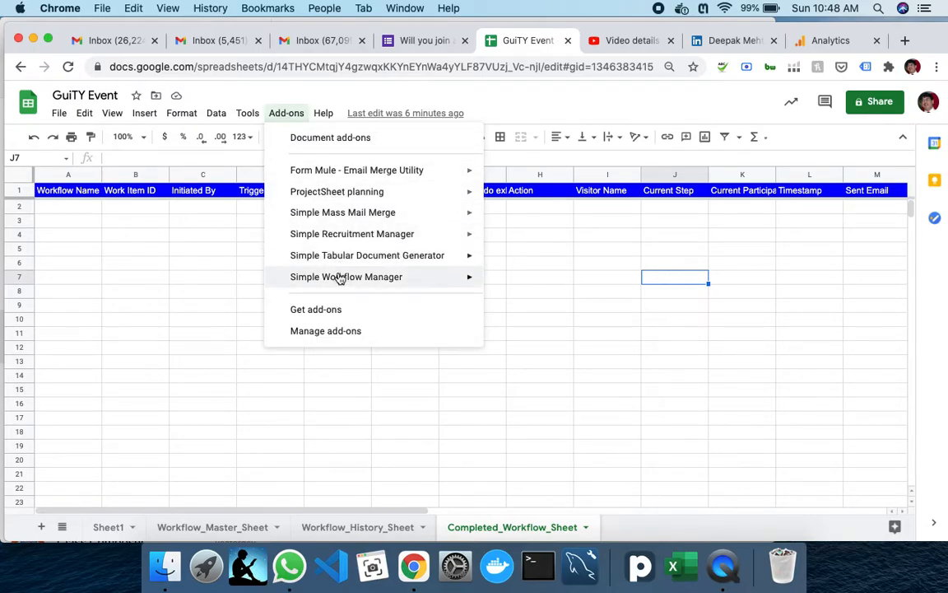
mouse_move(342, 279)
left_click(576, 284)
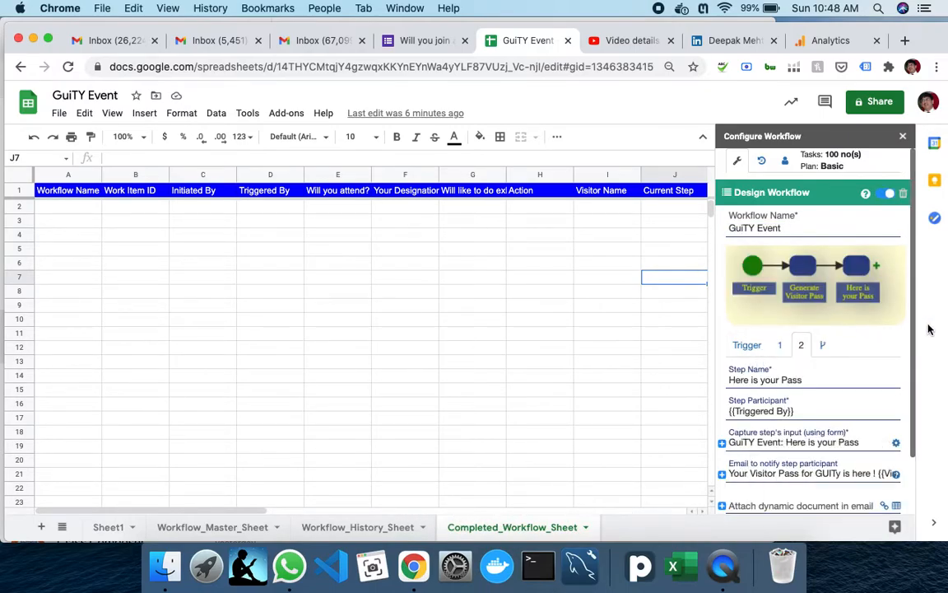
- Show the workflow's trigger, which starts on Gurgaon event form submission, checking it against the form
left_click(745, 346)
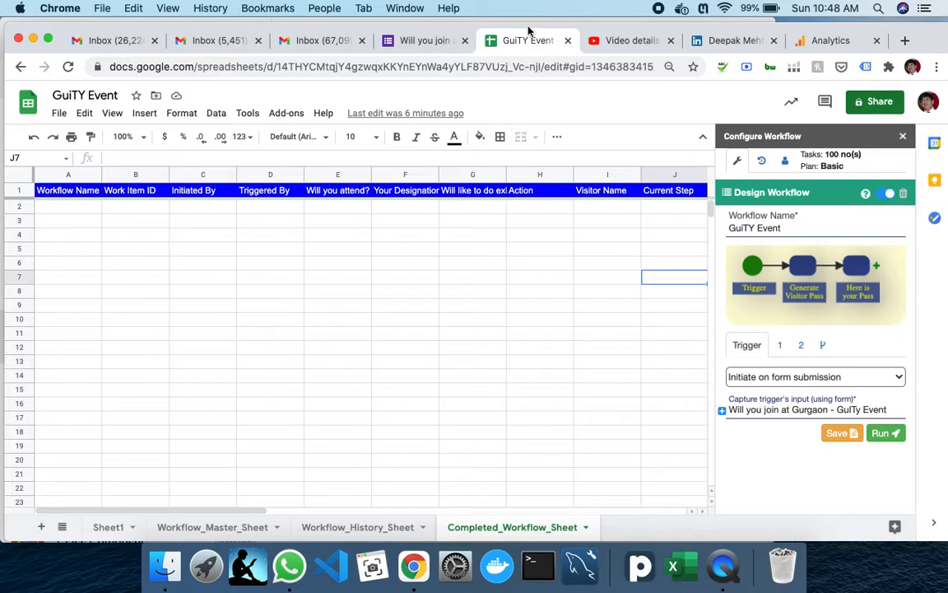
left_click(422, 43)
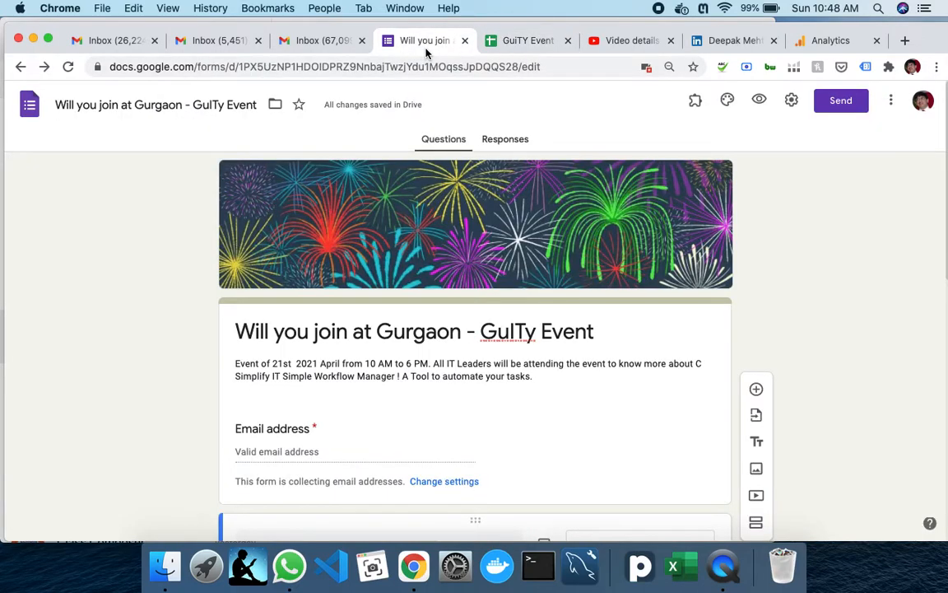
left_click(530, 43)
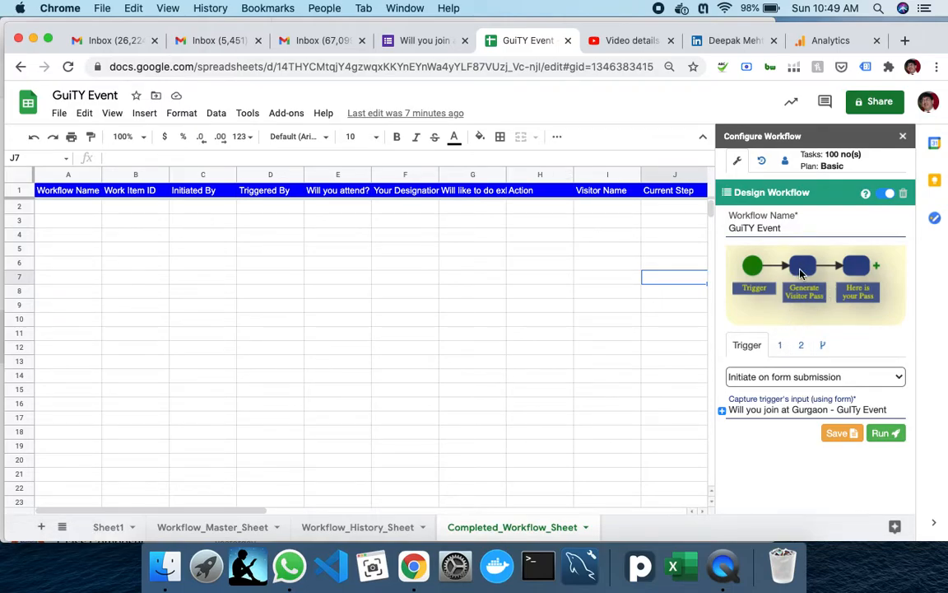
- Review the Generate Visitor Pass and Here is your Pass steps, then run the workflow to reach Send Form to Participants
left_click(781, 346)
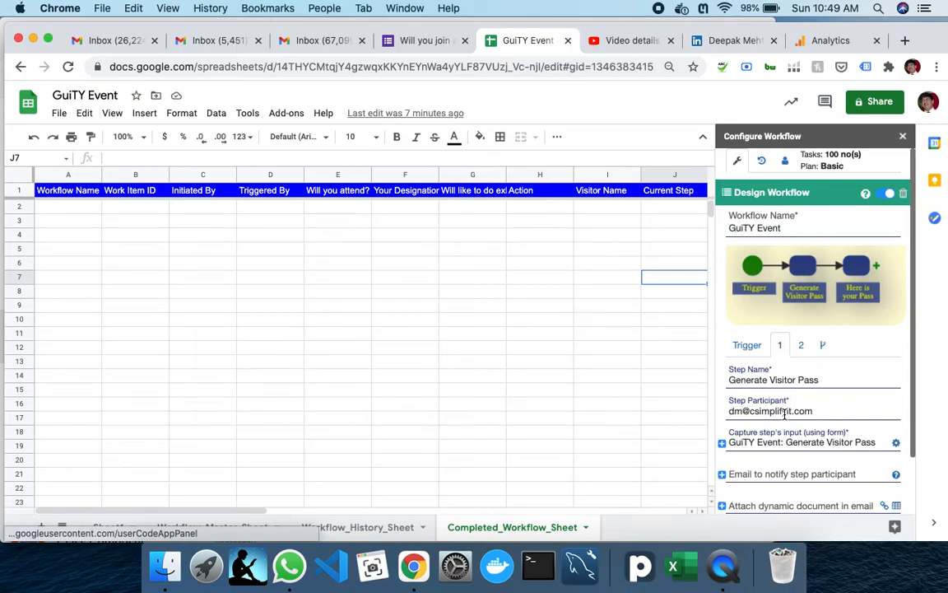
scroll(783, 414, "down", 2)
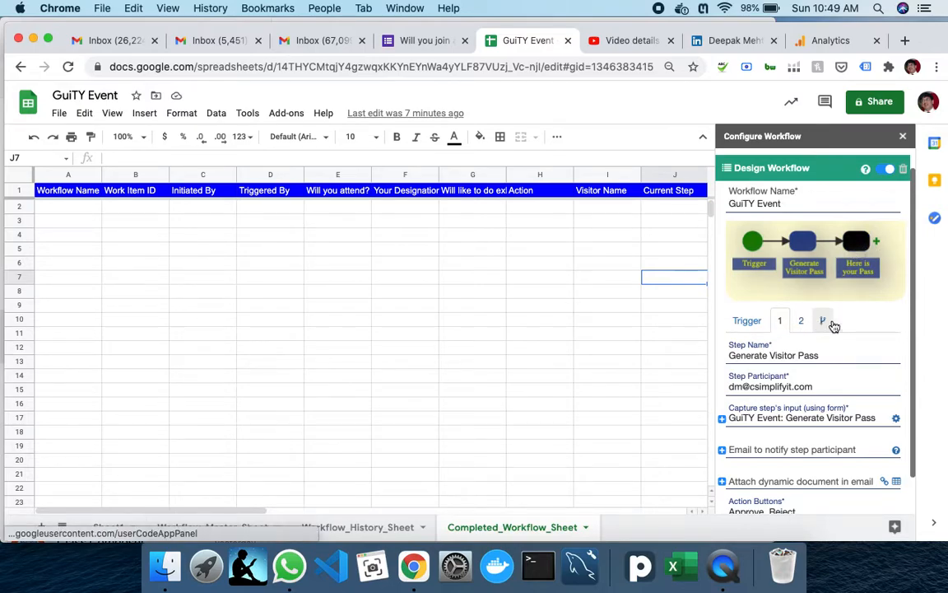
left_click(800, 320)
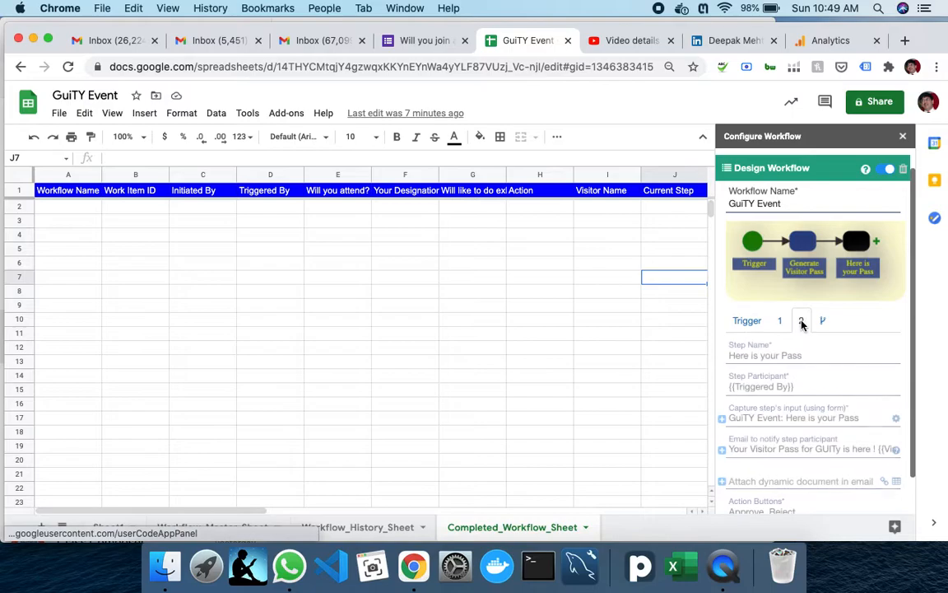
scroll(761, 425, "down", 2)
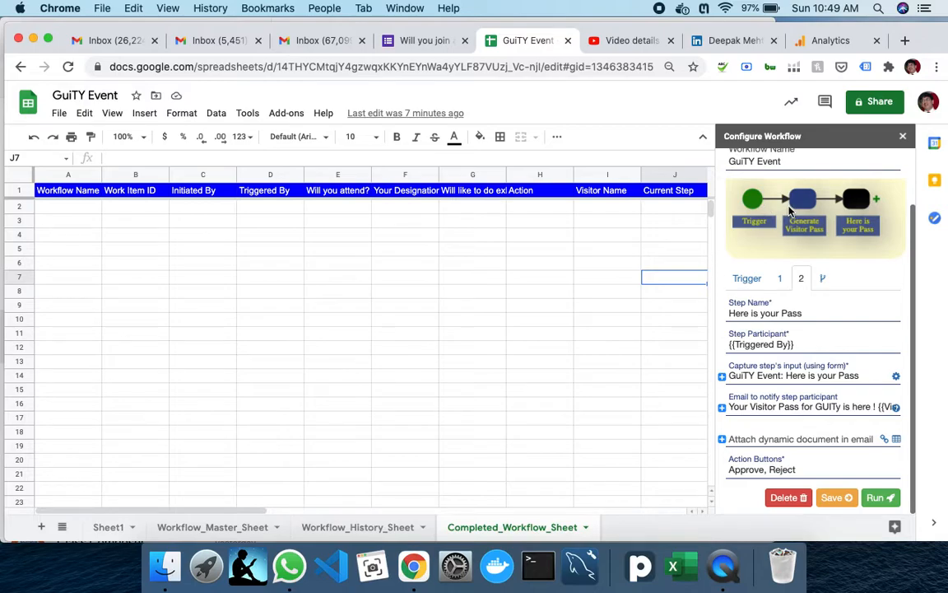
left_click_drag(752, 284, 775, 300)
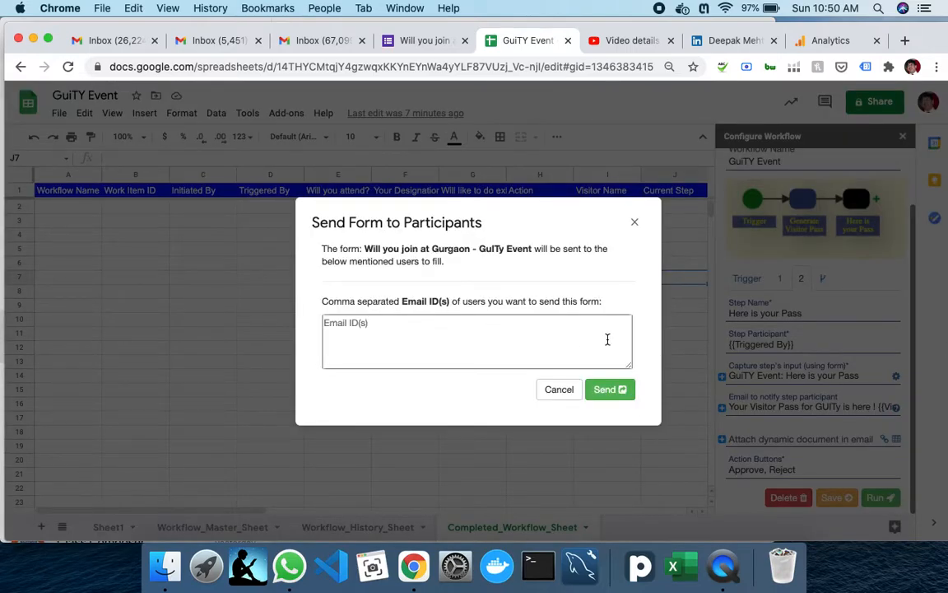
- Enter both participants' e-mail addresses, comma separated, as form recipients, correcting typos along the way
left_click(384, 328)
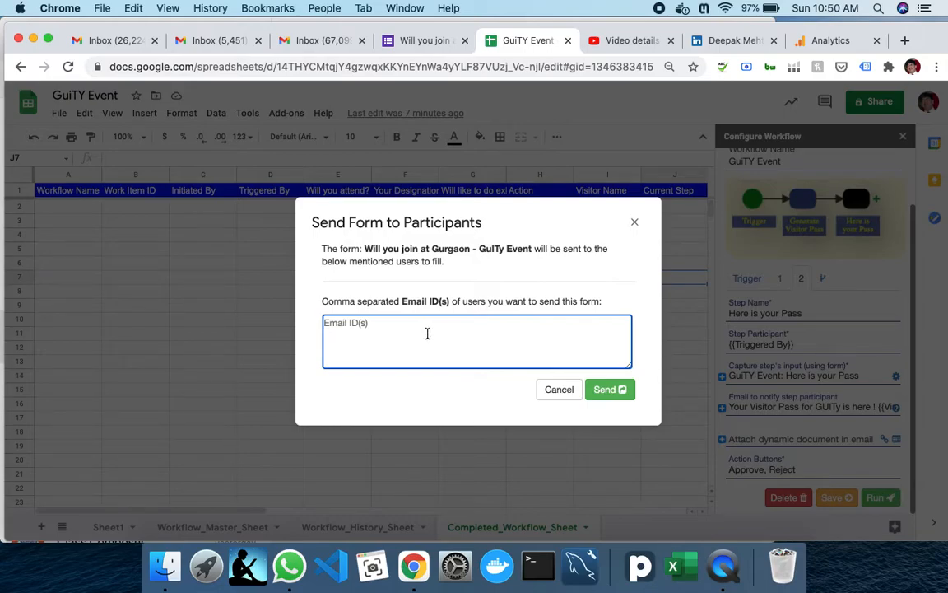
type("dm")
type("c")
key("BackSpace")
key("BackSpace")
key("BackSpace")
key("BackSpace")
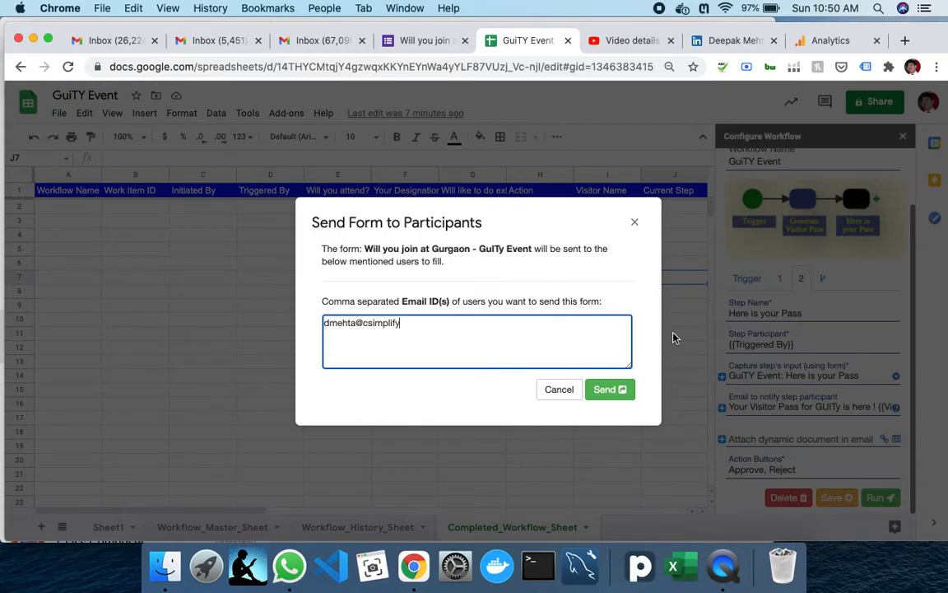
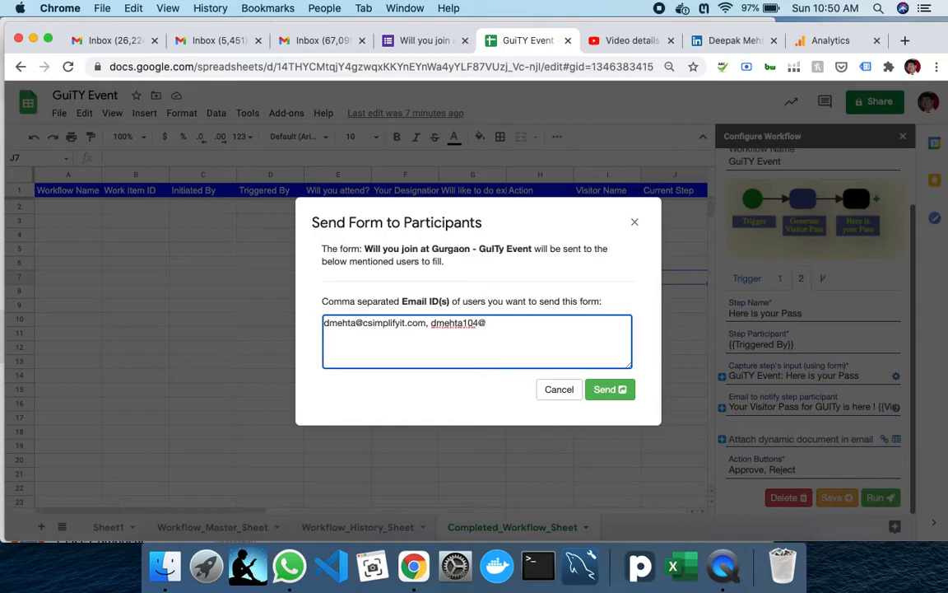
type("gma")
key("BackSpace")
key("BackSpace")
key("BackSpace")
key("BackSpace")
key("BackSpace")
- Send the Gurgaon event form to both participants and close the Send Form to Participants window
left_click(622, 392)
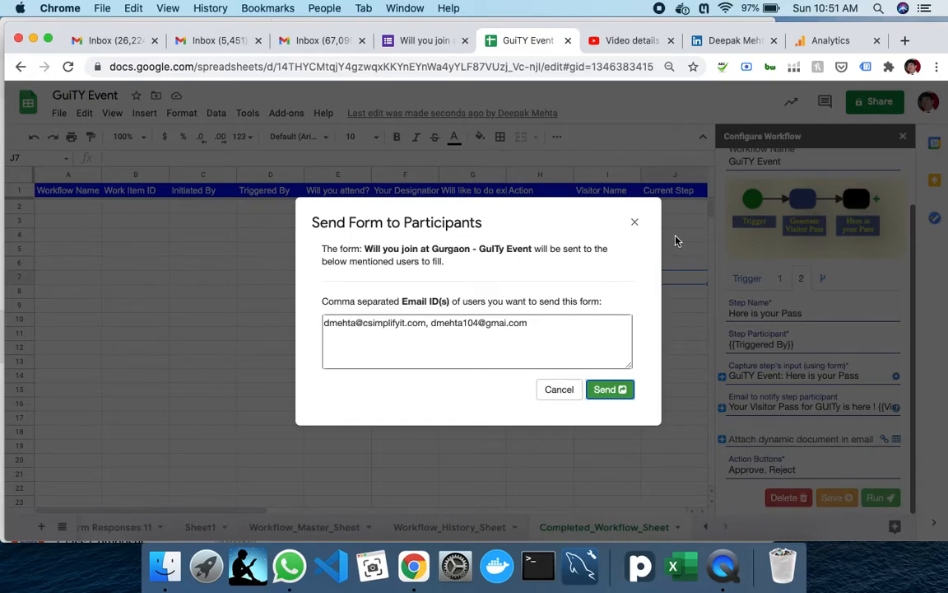
left_click(634, 223)
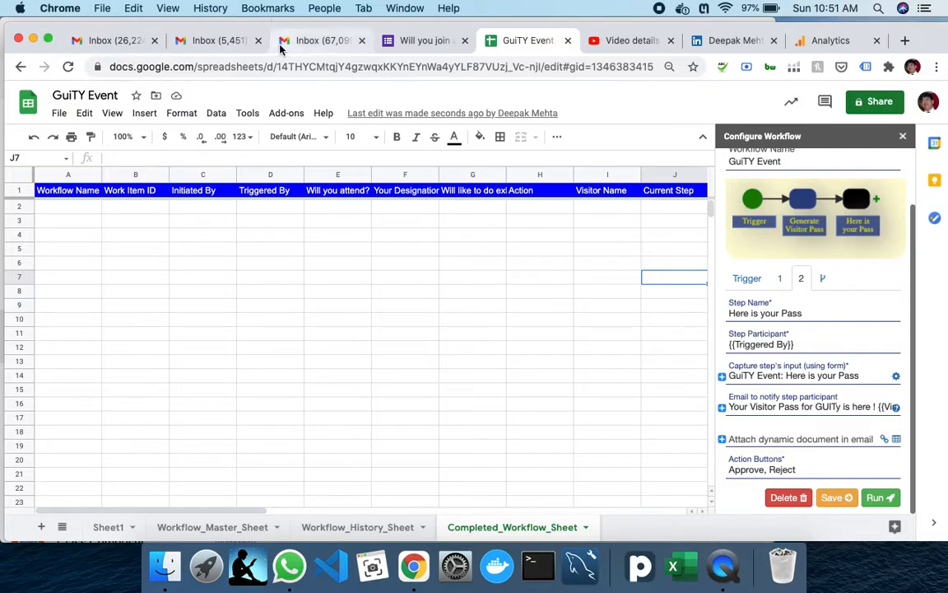
- Refresh the first Gmail inbox, open the GuiTY Event Work ID 3 email, and follow its forms.gle link
left_click(136, 43)
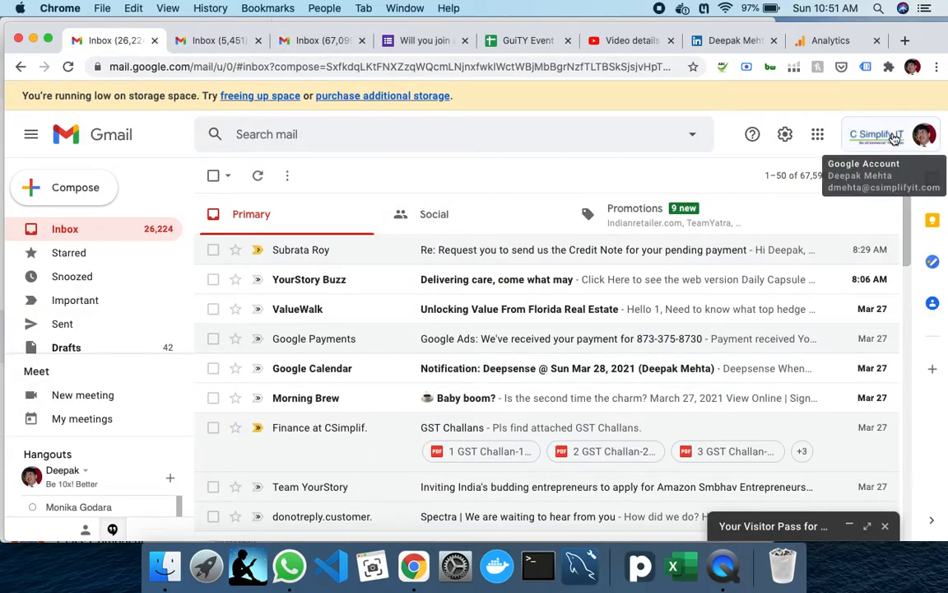
left_click(257, 175)
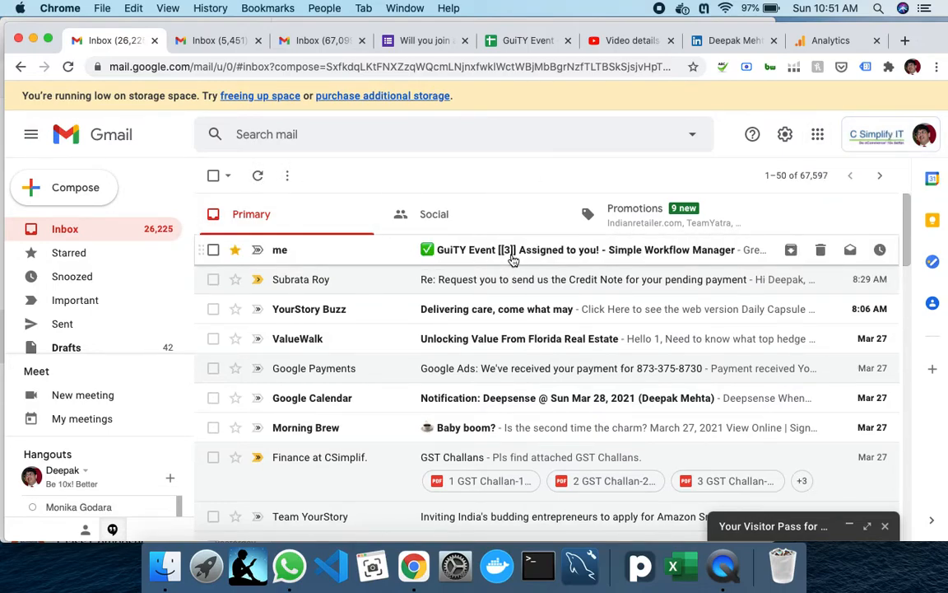
left_click(578, 257)
scroll(526, 325, "down", 5)
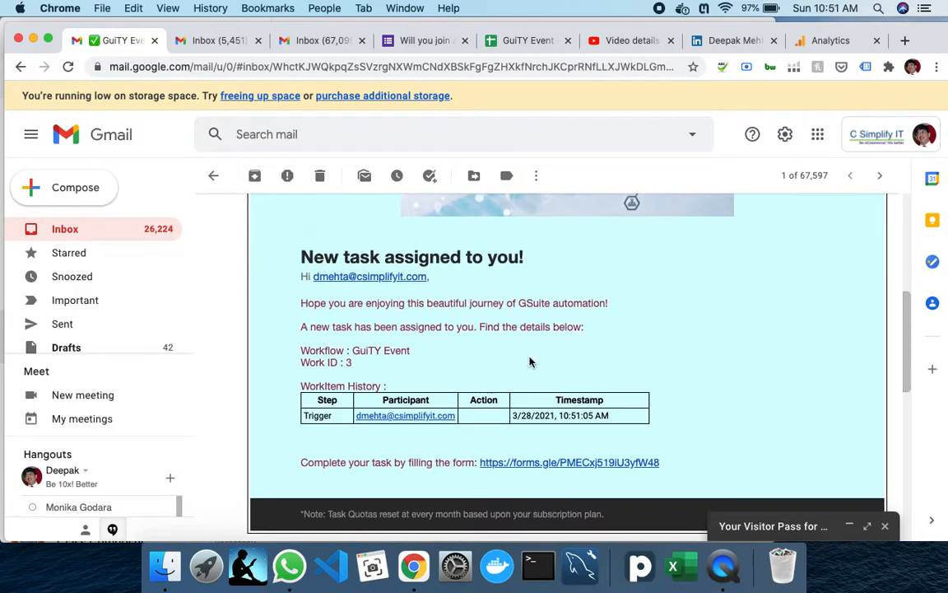
scroll(529, 362, "down", 1)
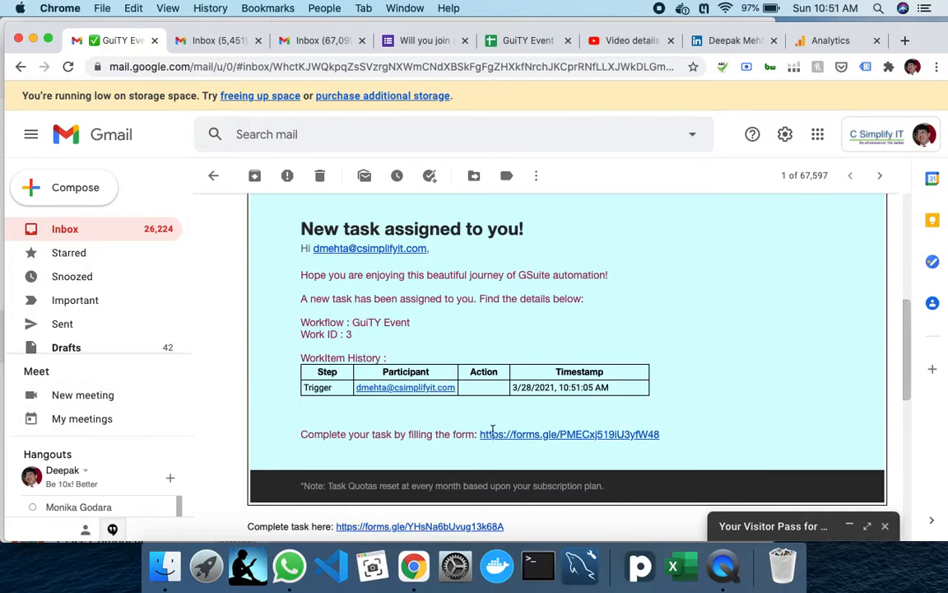
left_click(611, 434)
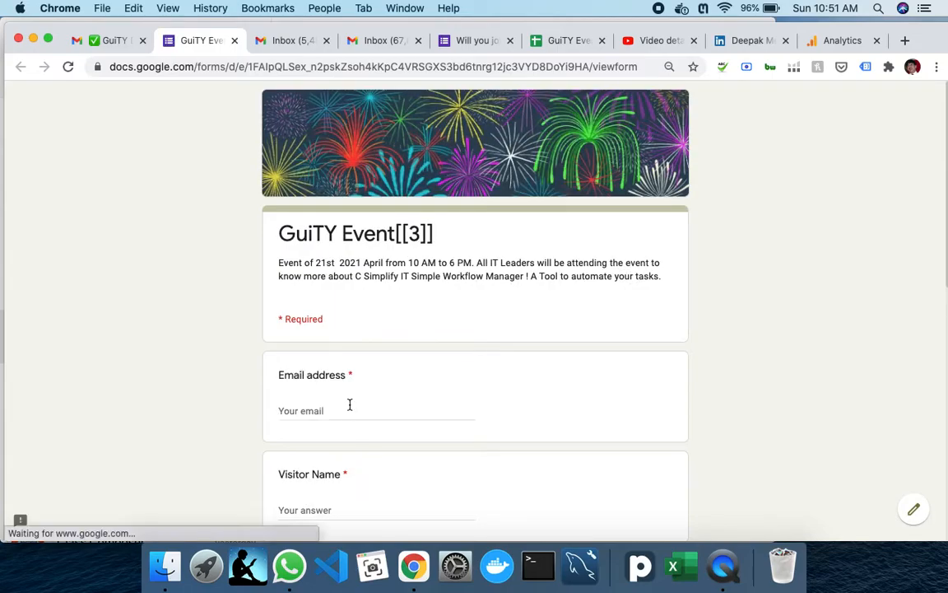
- Fill the Email address with the saved address and enter DM as Visitor Name
left_click(362, 405)
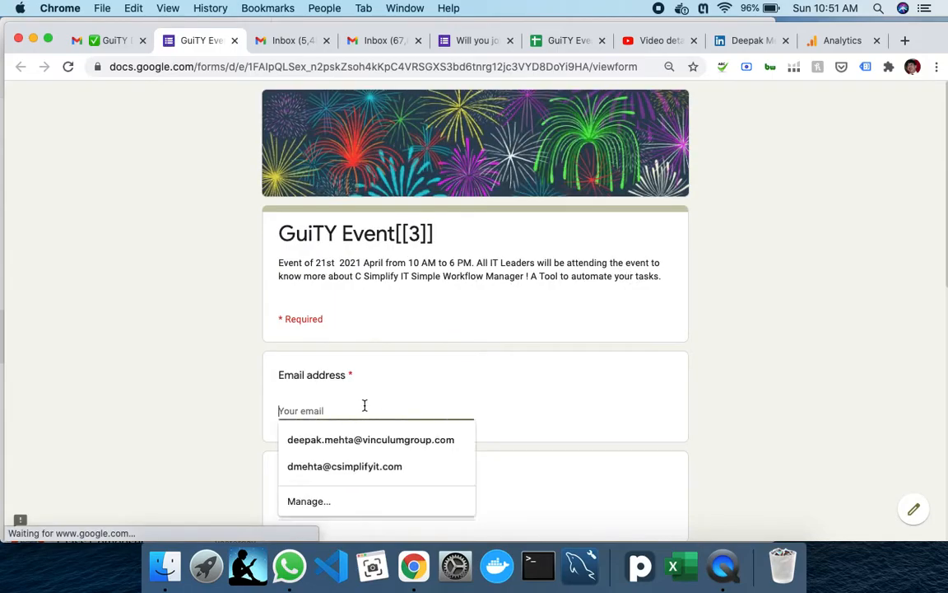
left_click(402, 467)
scroll(541, 408, "down", 3)
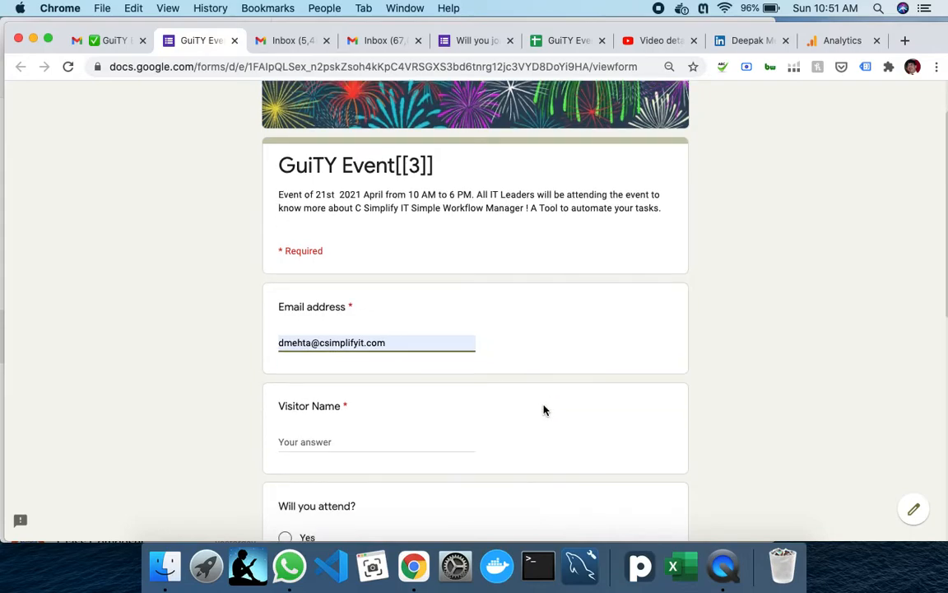
left_click(401, 413)
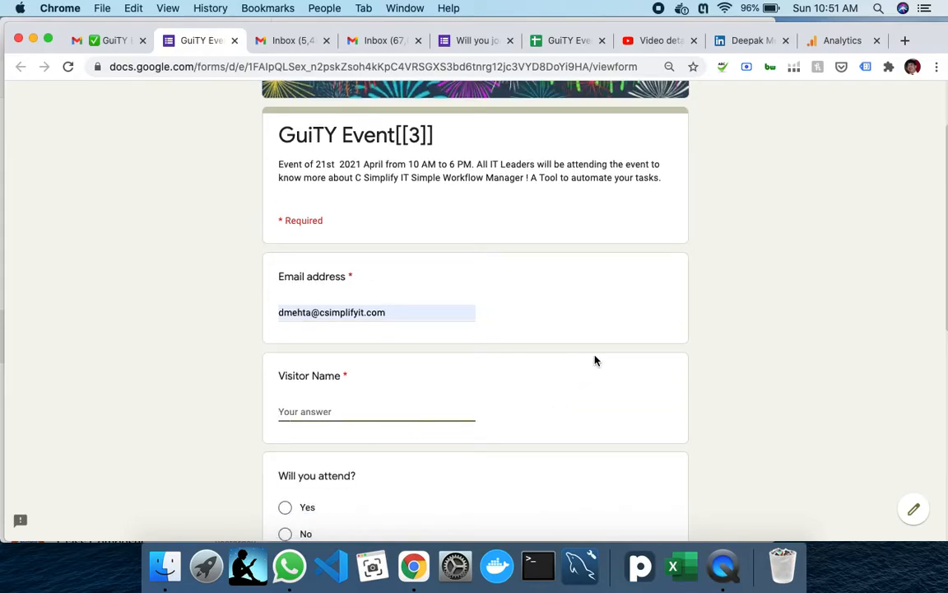
type("DM")
- Answer Yes to attending, choose Business Head designation, Yes to exhibiting, and submit the form
scroll(572, 393, "down", 5)
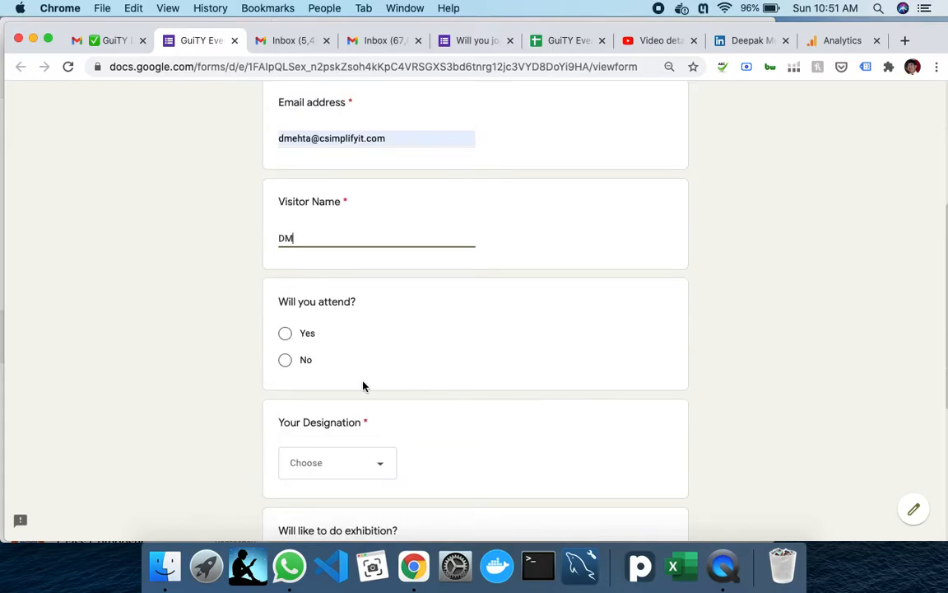
left_click(284, 335)
scroll(351, 461, "down", 2)
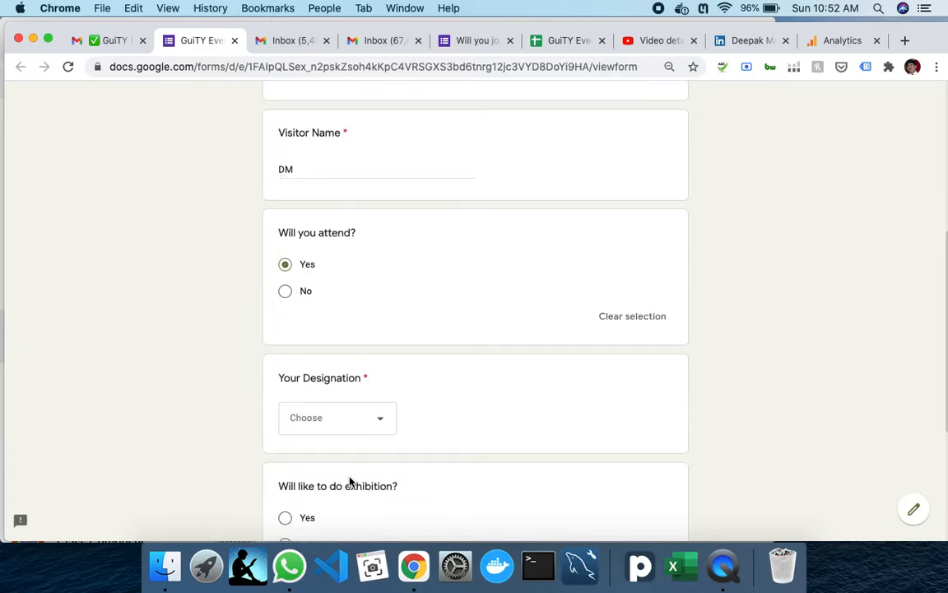
left_click(345, 430)
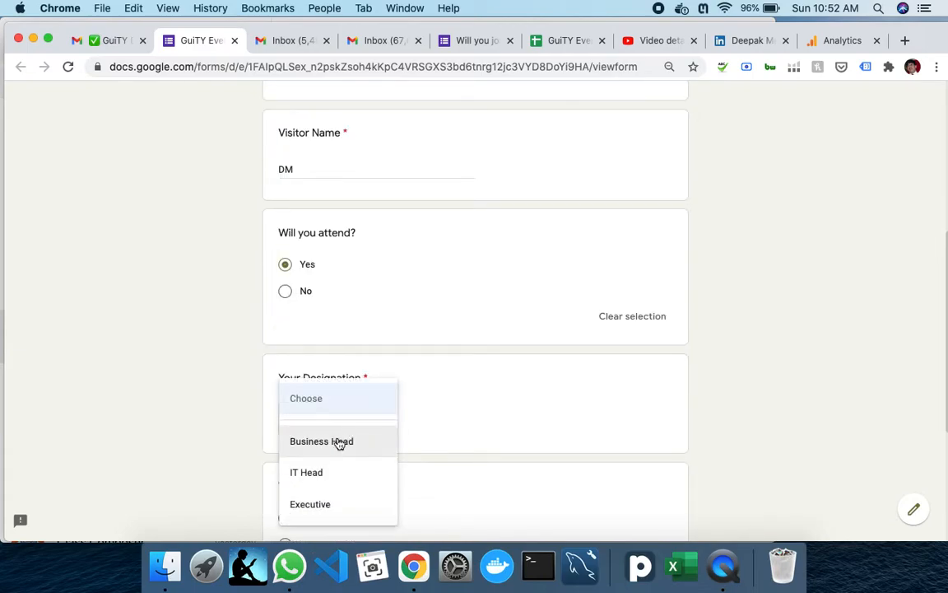
left_click(338, 442)
scroll(428, 442, "down", 5)
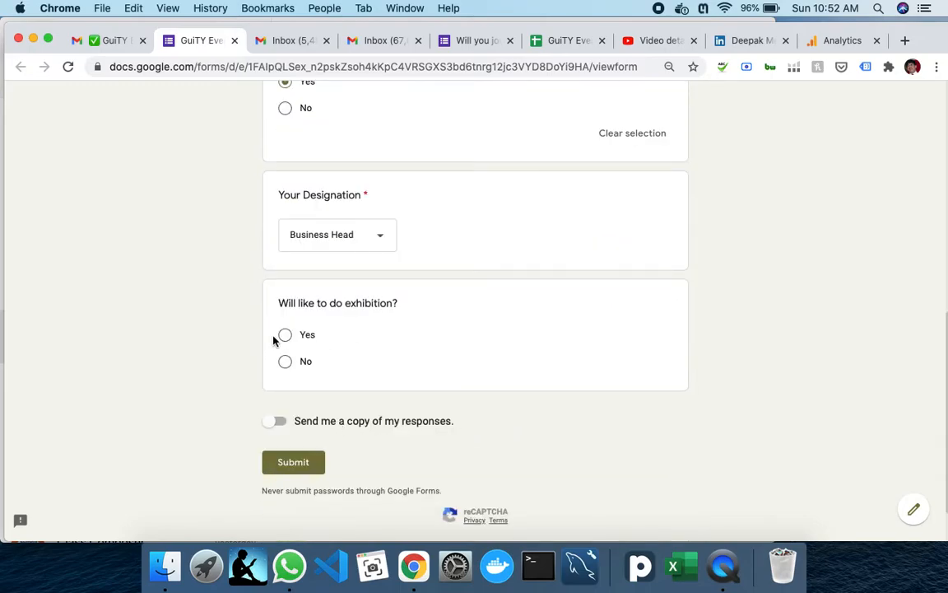
left_click(303, 336)
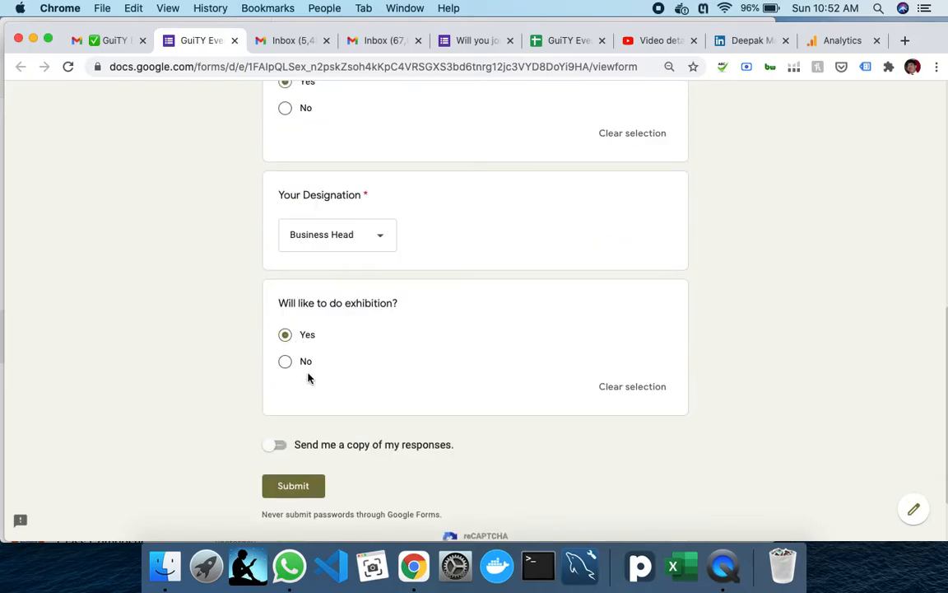
left_click(304, 492)
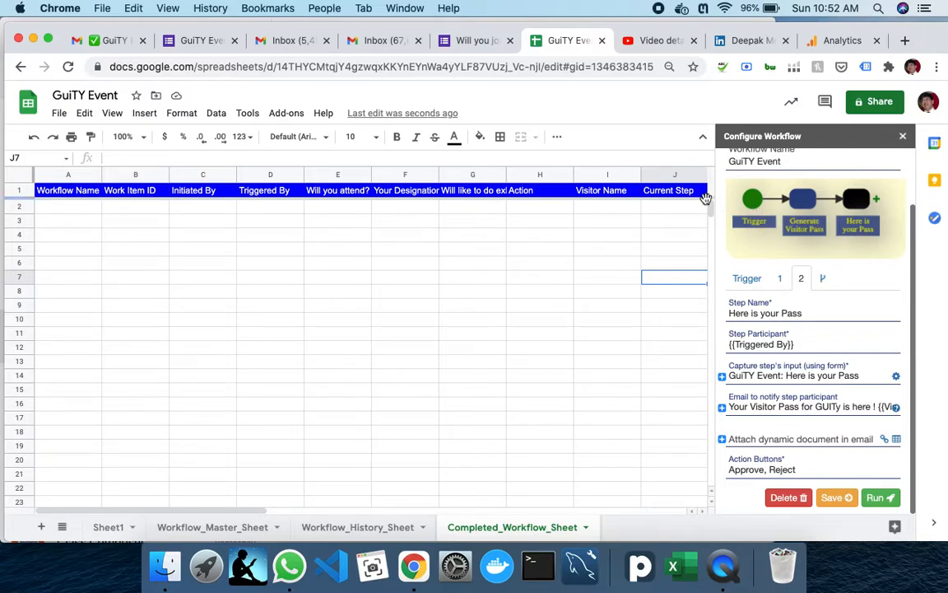
- Check step 1, Generate Visitor Pass, in the Configure Workflow sidebar, then go to the second Gmail inbox
left_click(782, 279)
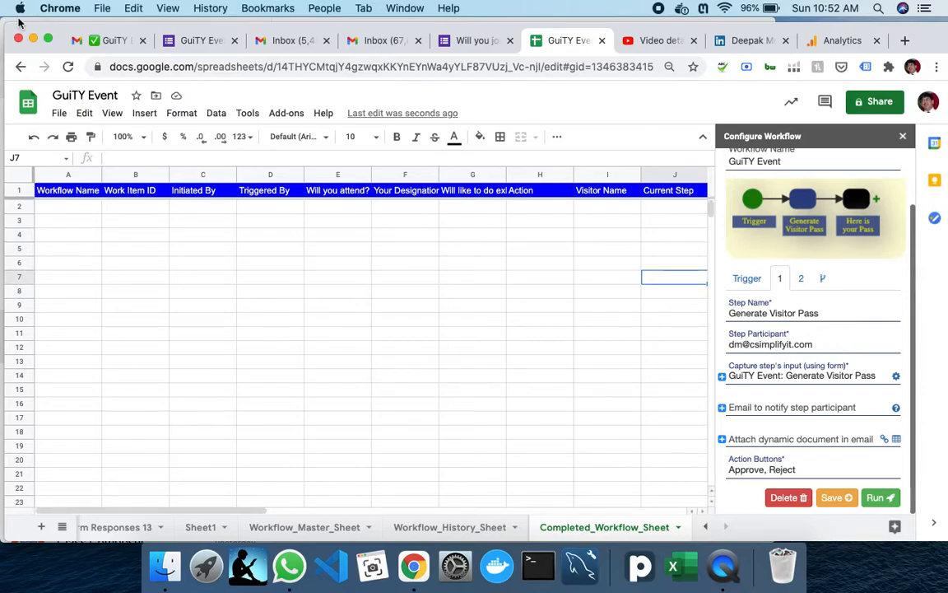
left_click(281, 43)
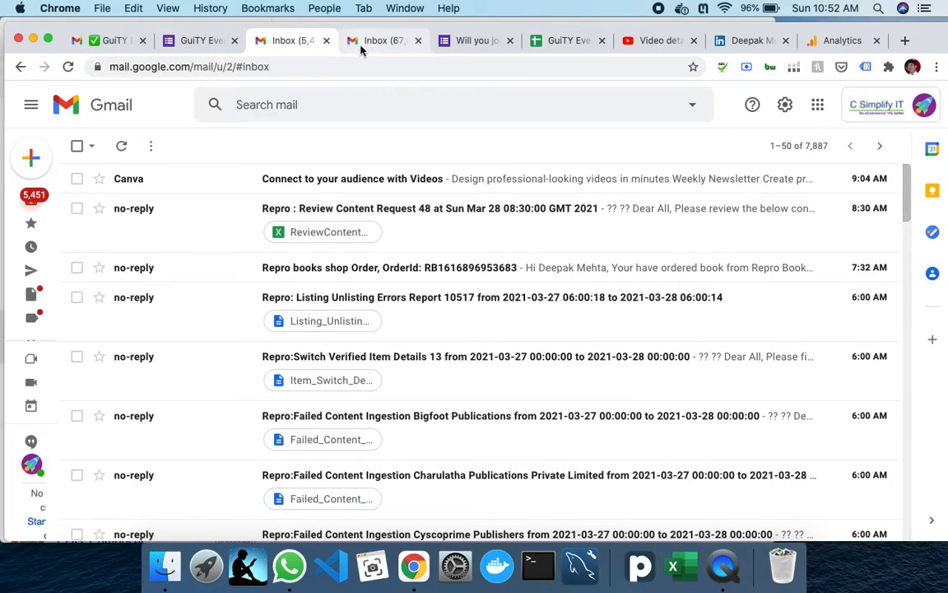
- Refresh the inbox, open the GuiTY Event [[3]] Assigned to you email, and open its forms.gle approval link
left_click(120, 148)
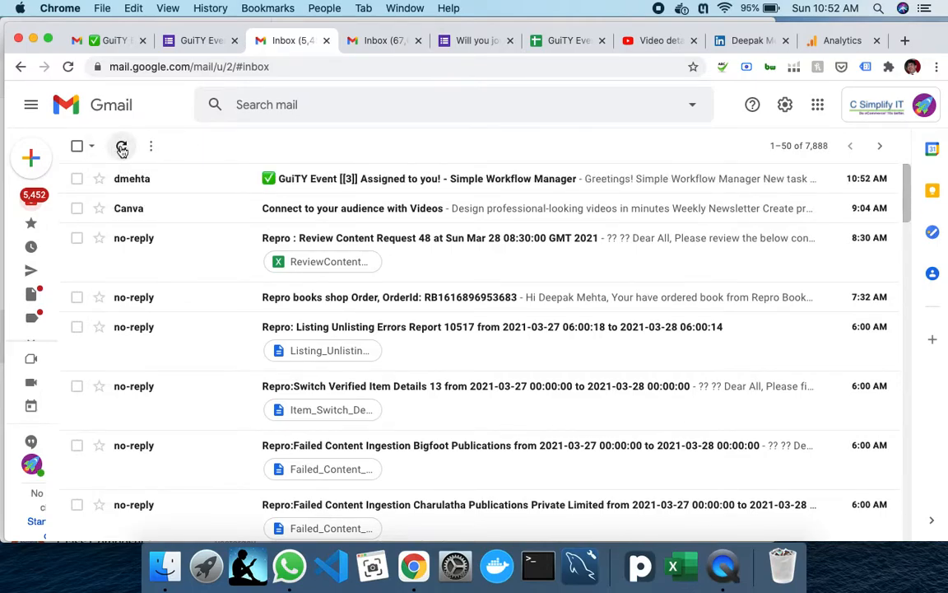
left_click(392, 184)
scroll(428, 302, "down", 10)
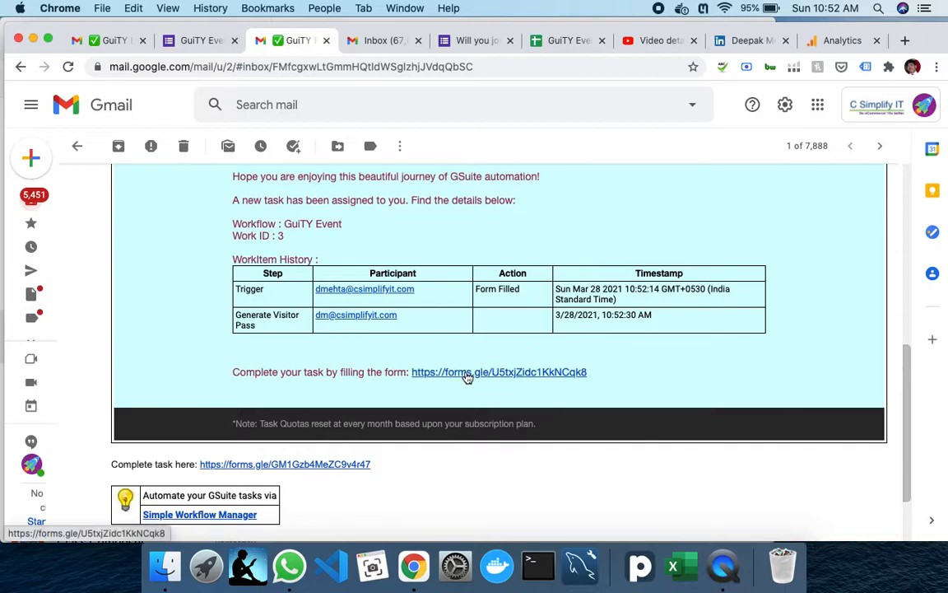
left_click(502, 372)
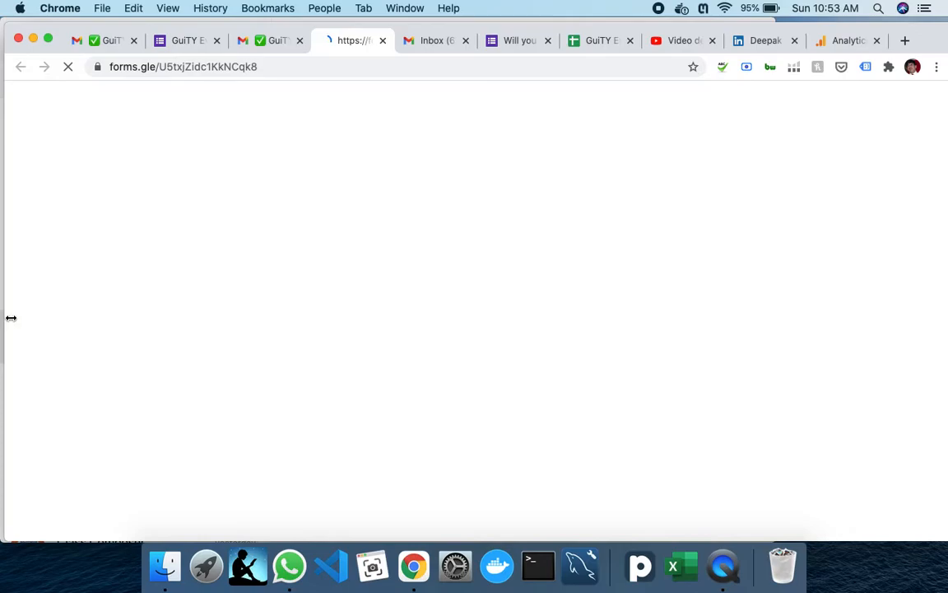
- Approve the Generate Visitor Pass request for Work ID 3 and submit the form
scroll(354, 308, "down", 3)
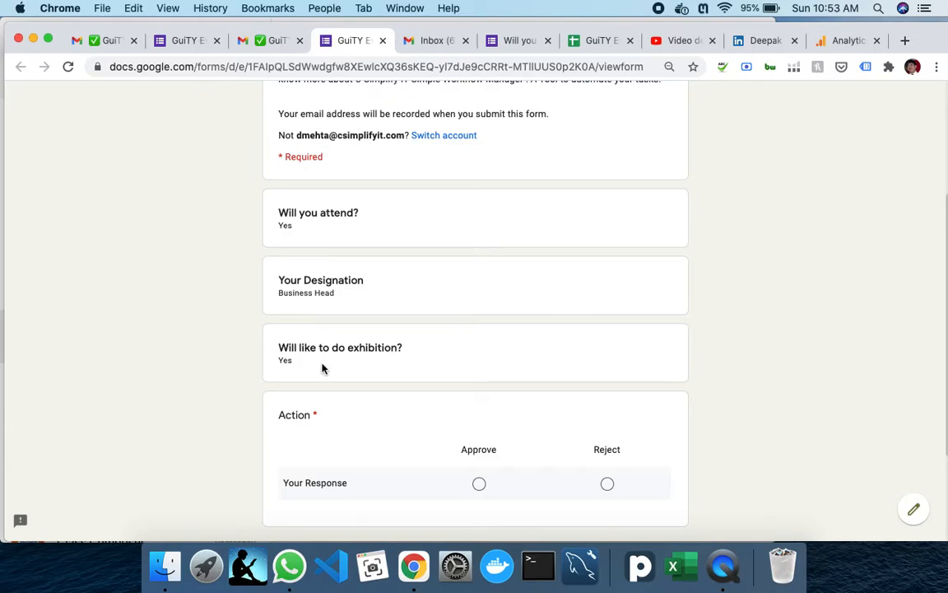
scroll(524, 366, "down", 1)
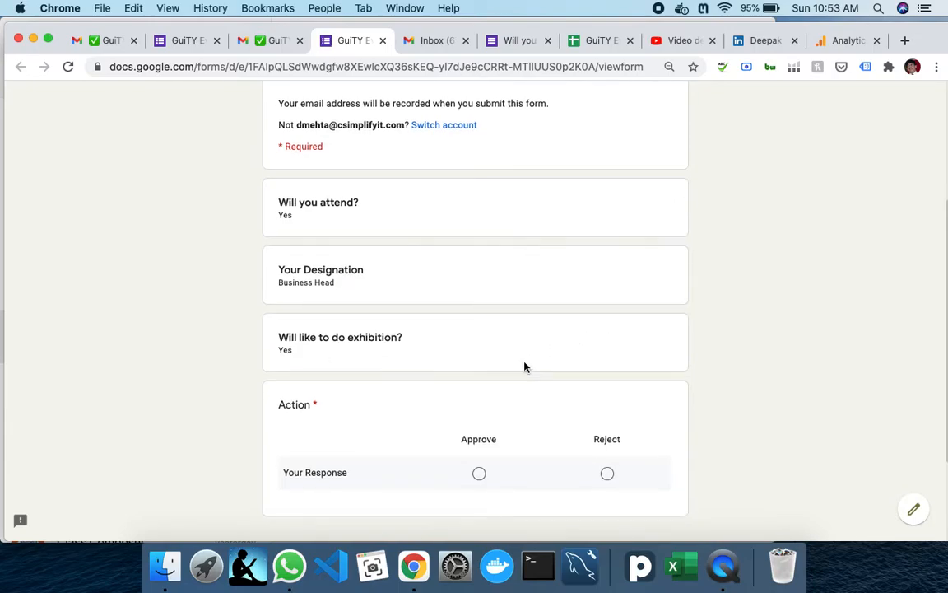
scroll(500, 367, "up", 3)
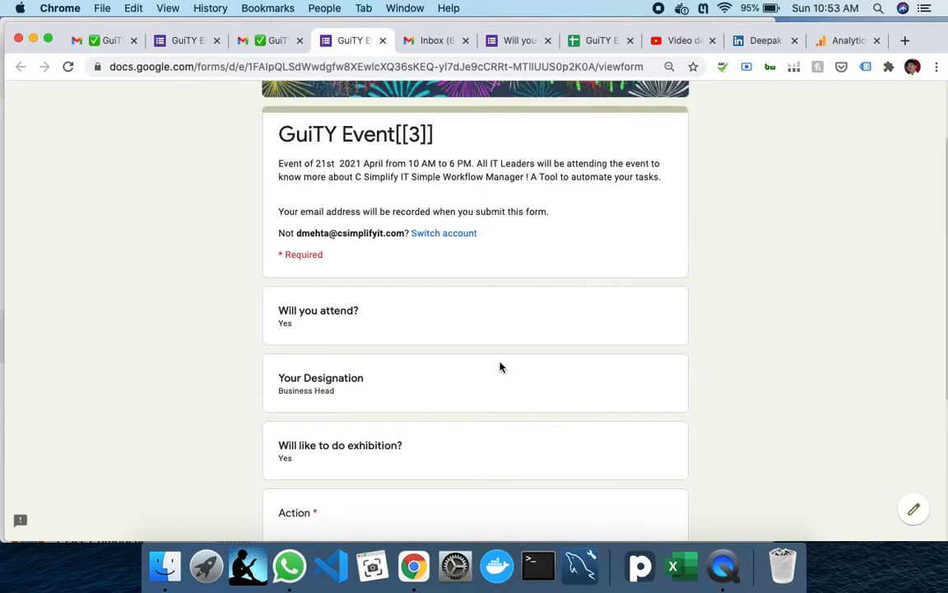
scroll(500, 367, "down", 5)
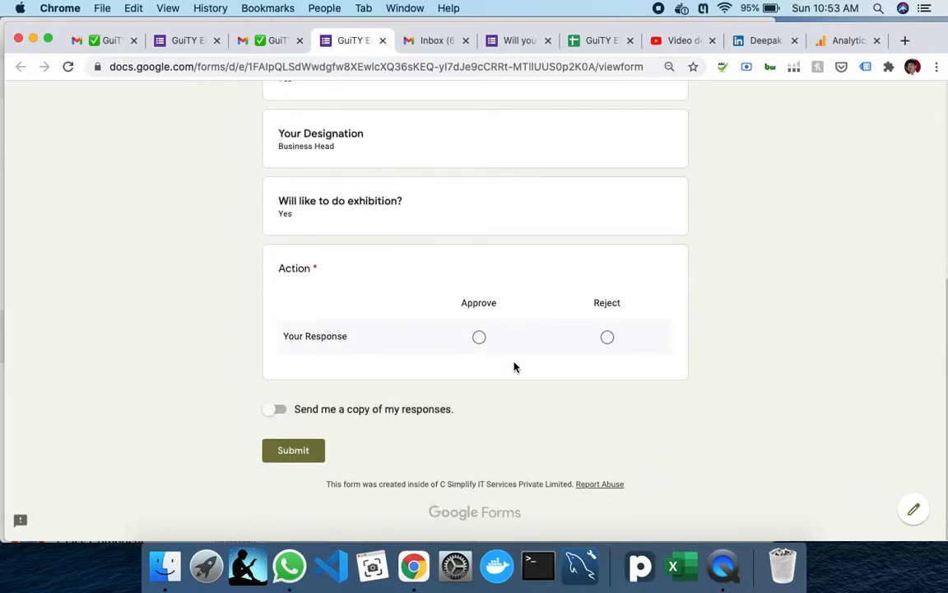
left_click(478, 343)
left_click(298, 456)
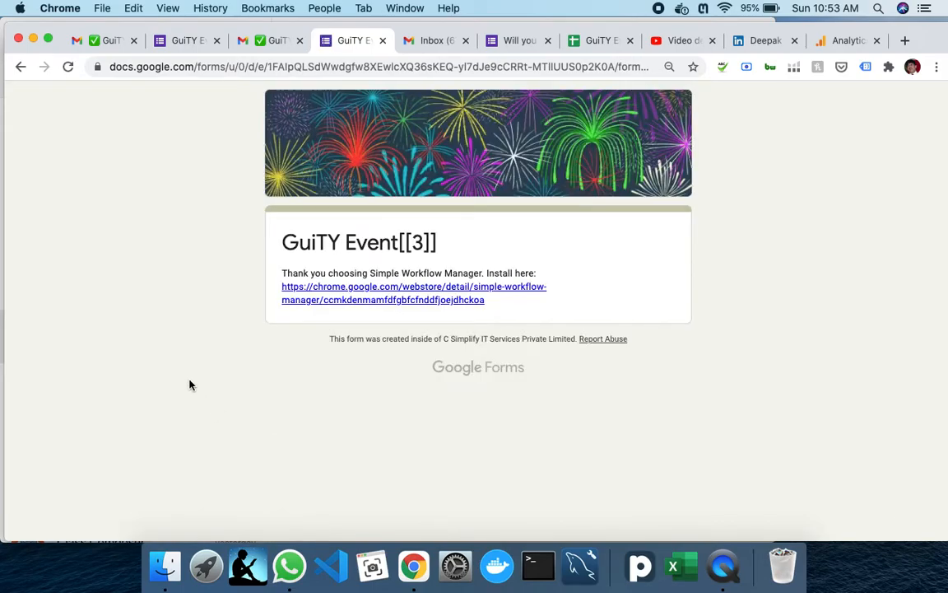
- Look over the 'New task assigned to you!' e-mail and its WorkItem History in Gmail
left_click(276, 42)
scroll(551, 328, "down", 2)
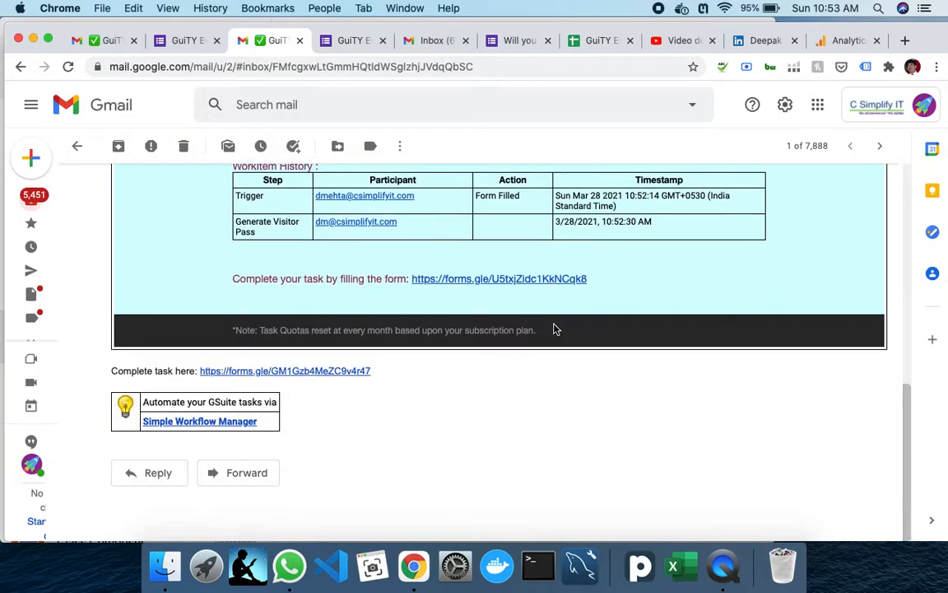
scroll(555, 329, "up", 5)
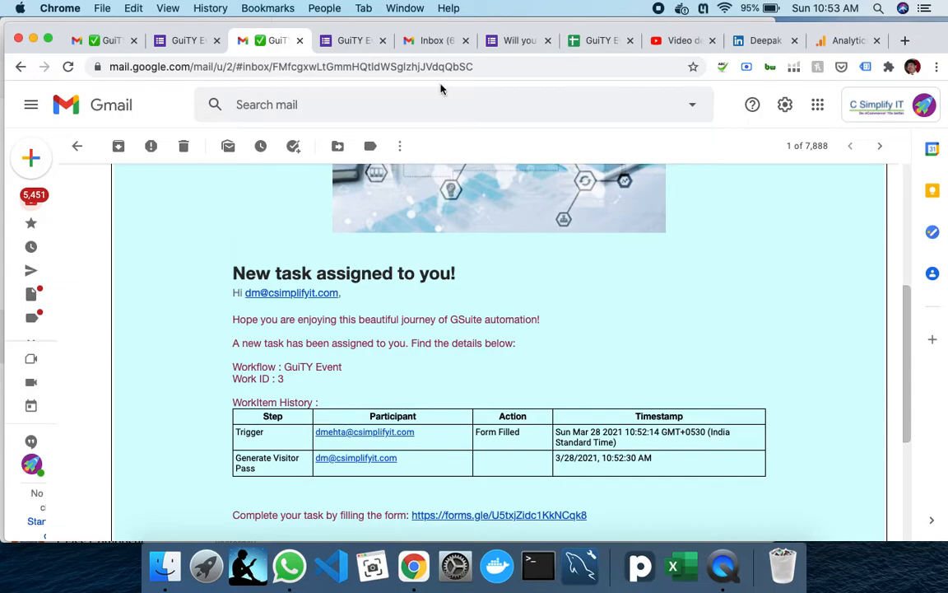
left_click(674, 41)
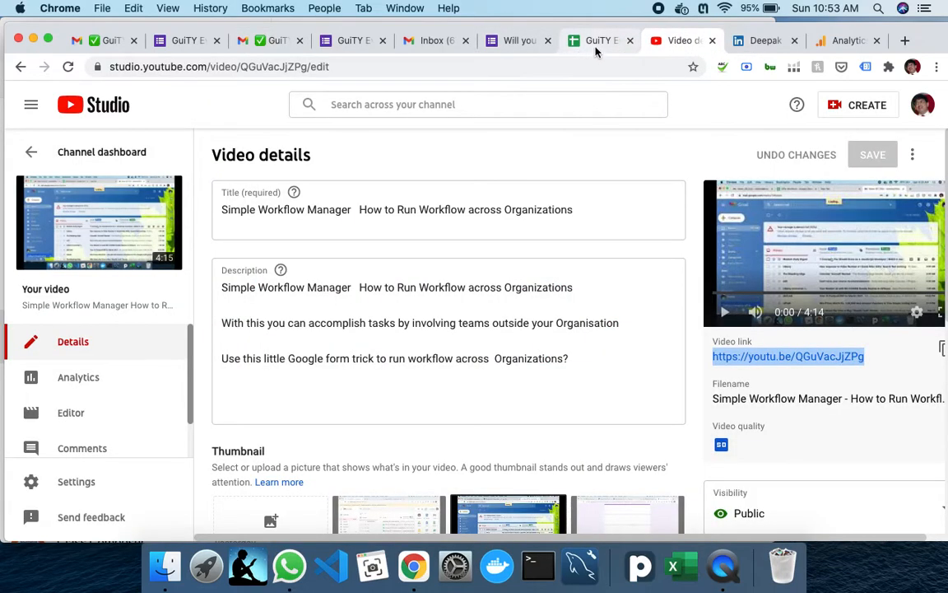
- Inspect the GuiTY Event workflow's Here is your Pass step, then close the extra task e-mail tab
left_click(597, 43)
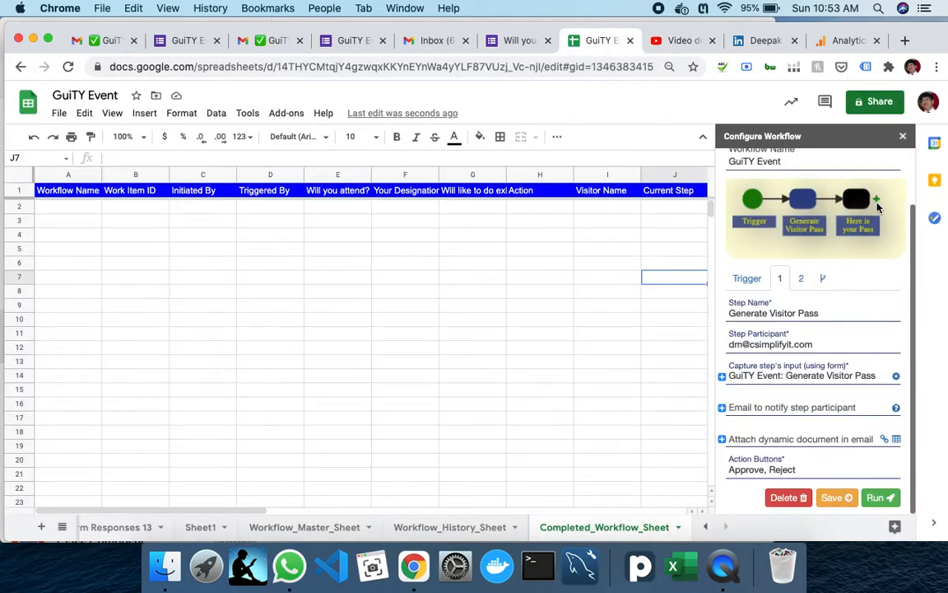
left_click(800, 277)
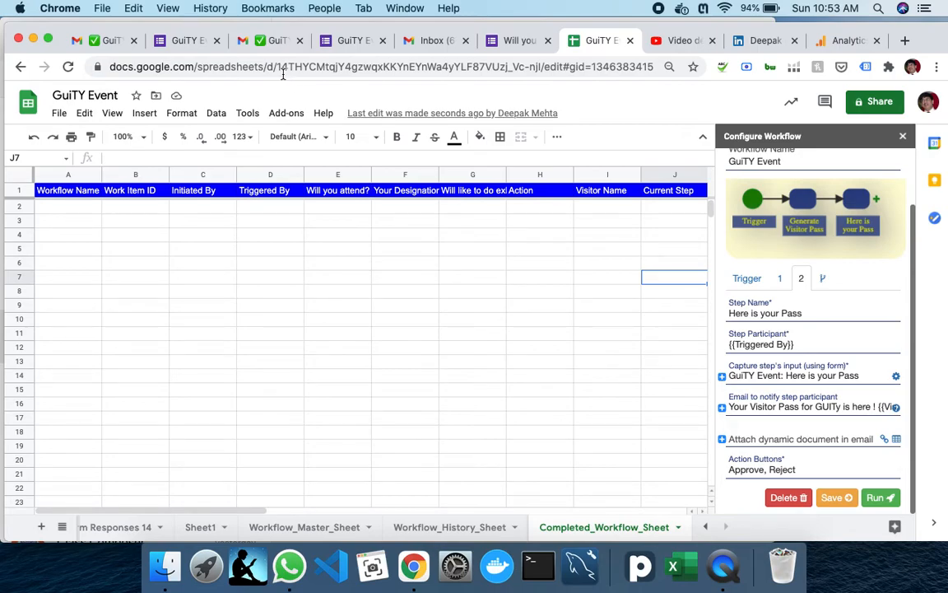
left_click(2, 39)
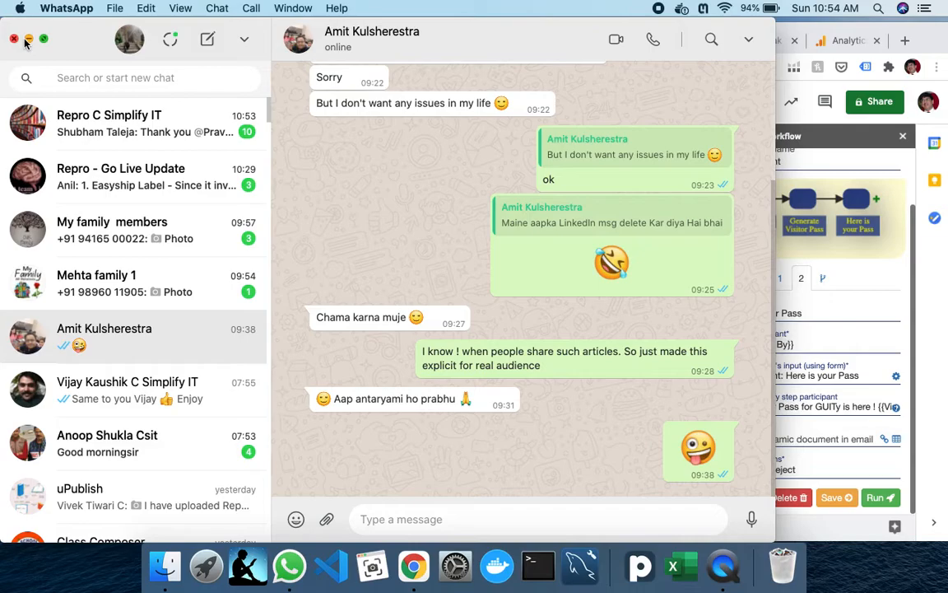
left_click(27, 39)
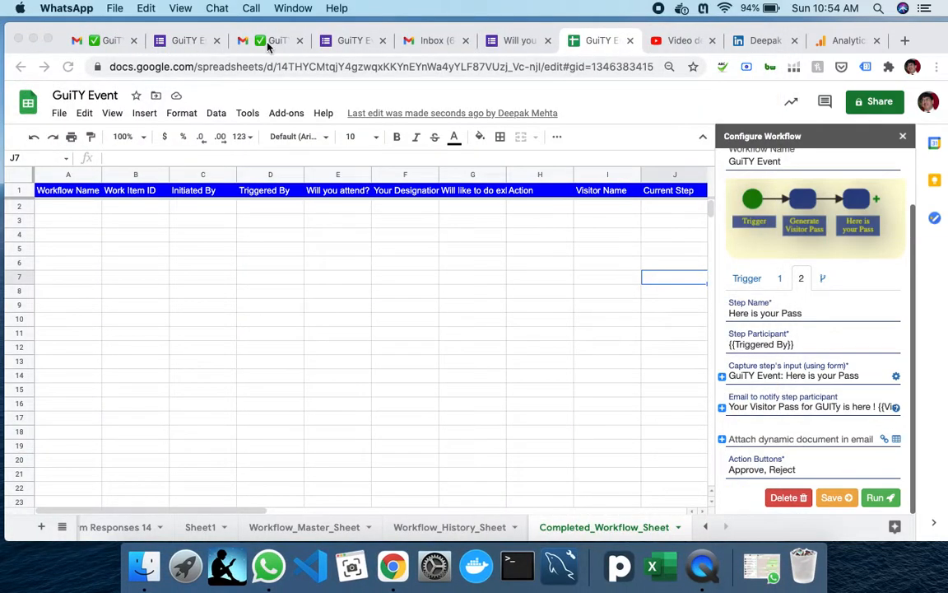
left_click(299, 40)
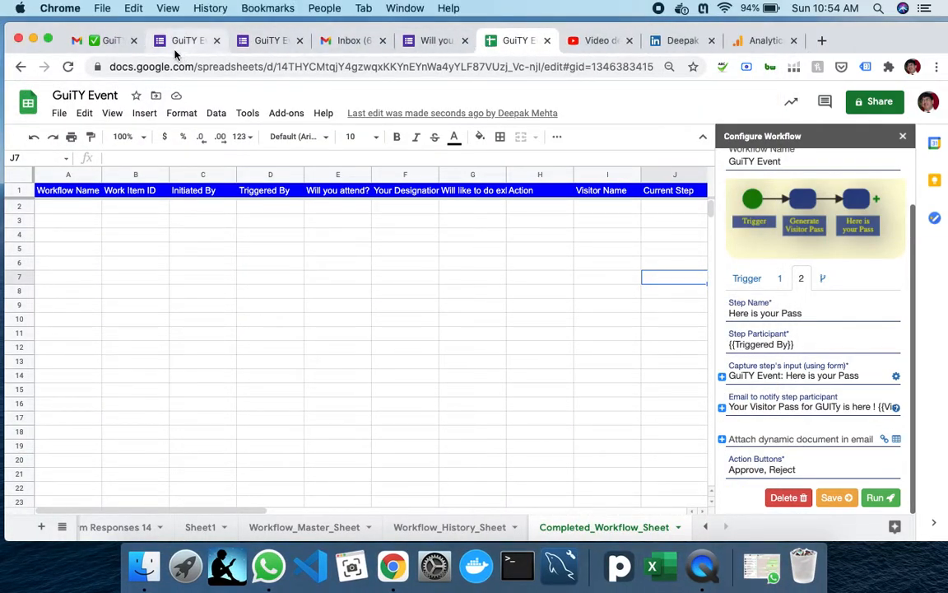
left_click(383, 42)
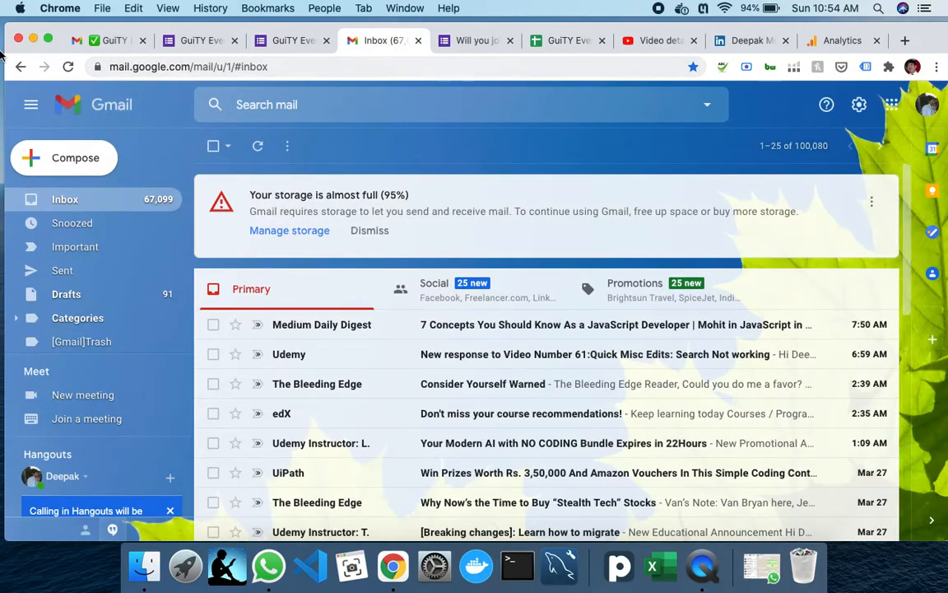
- Refresh the Gmail inbox and read the new 'Your Visitor Pass for GUITy is here' e-mail
left_click(114, 45)
left_click(59, 231)
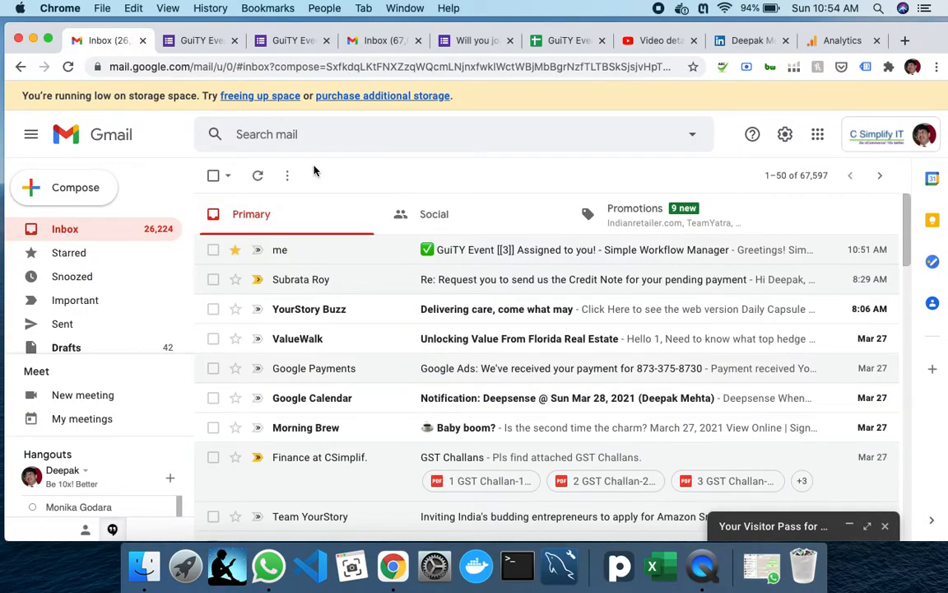
left_click(259, 181)
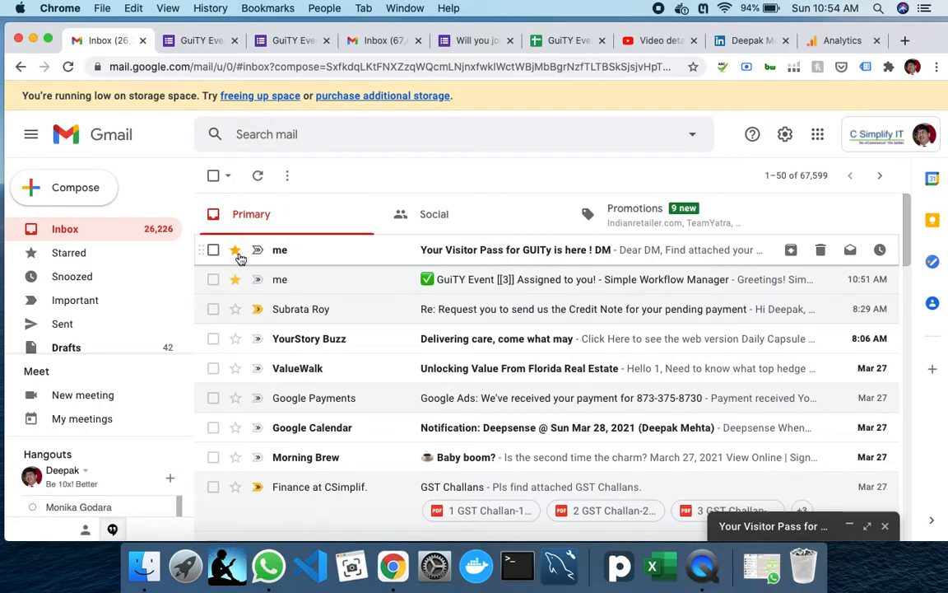
left_click(625, 257)
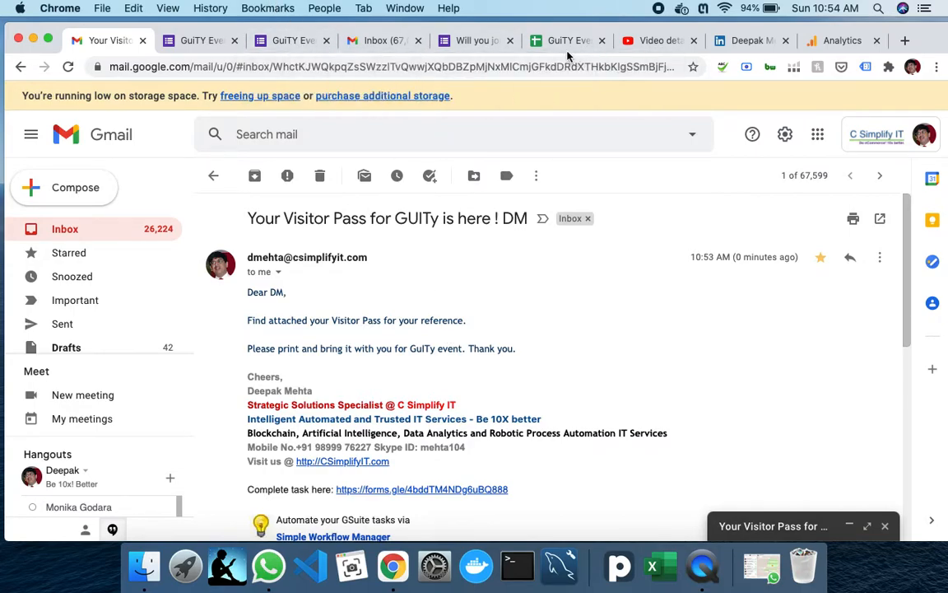
left_click(381, 39)
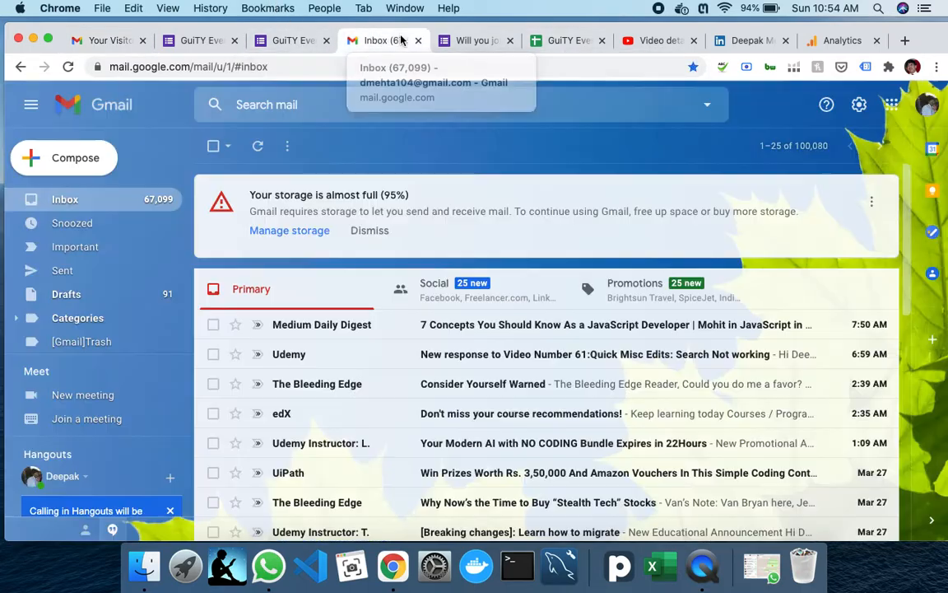
left_click(258, 147)
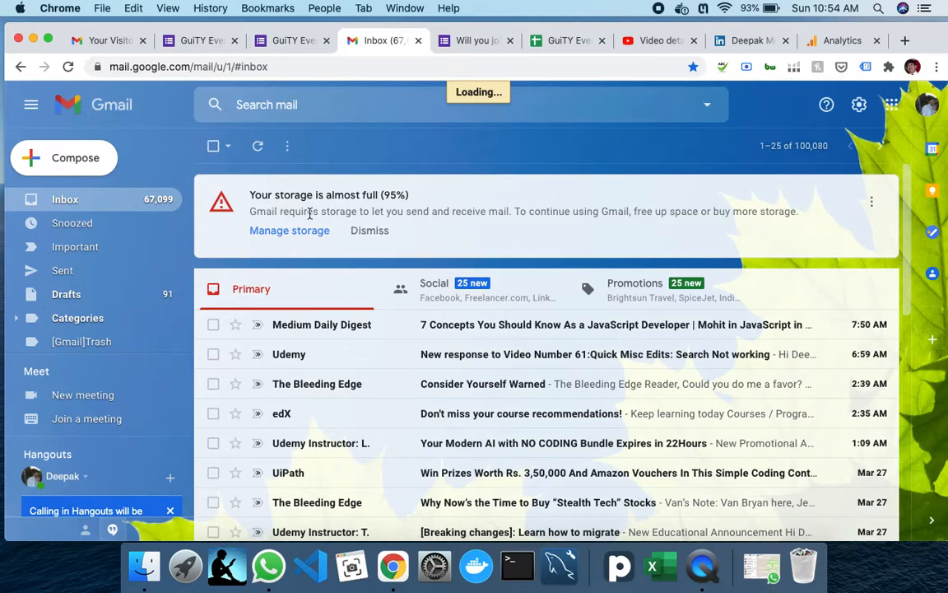
left_click(260, 151)
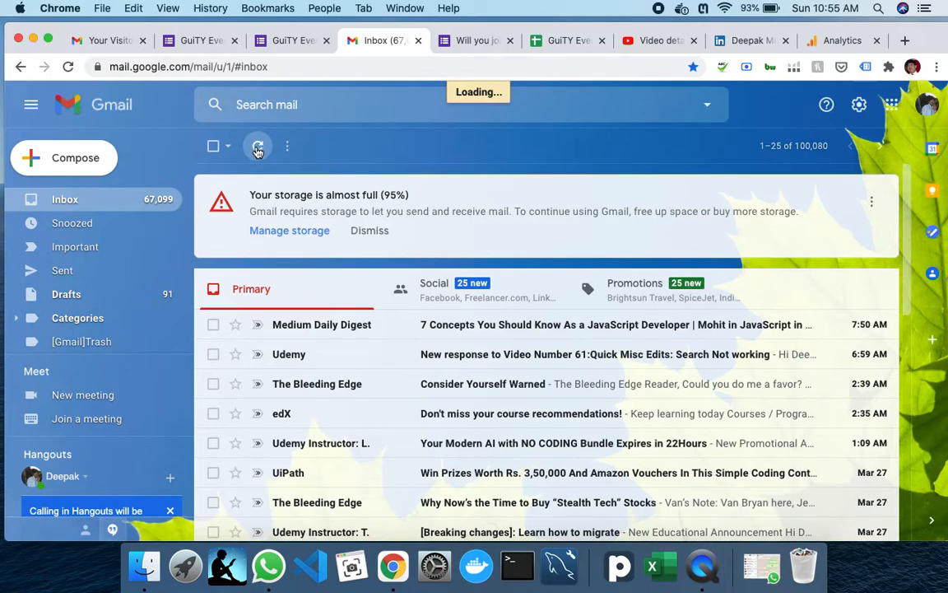
left_click(312, 73)
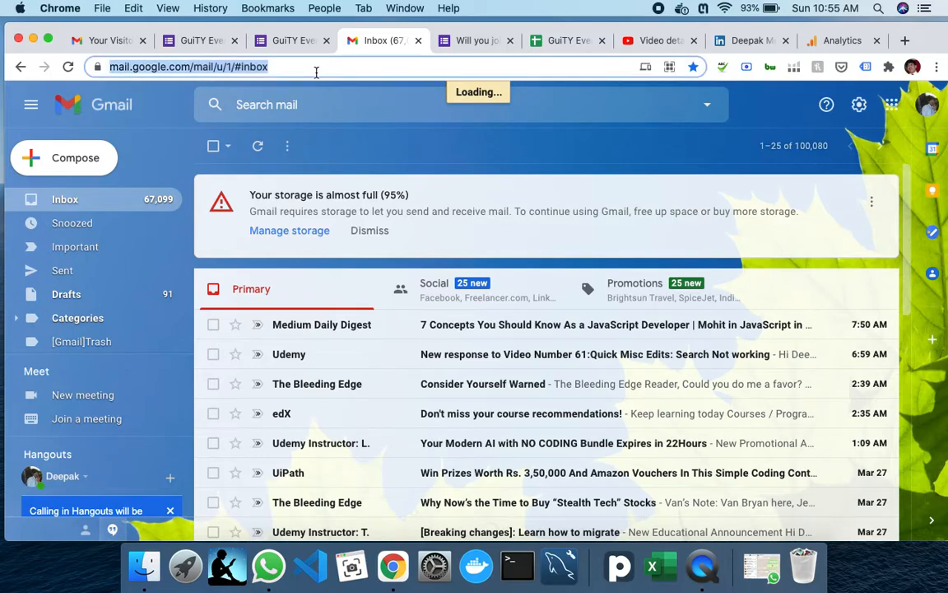
left_click(321, 71)
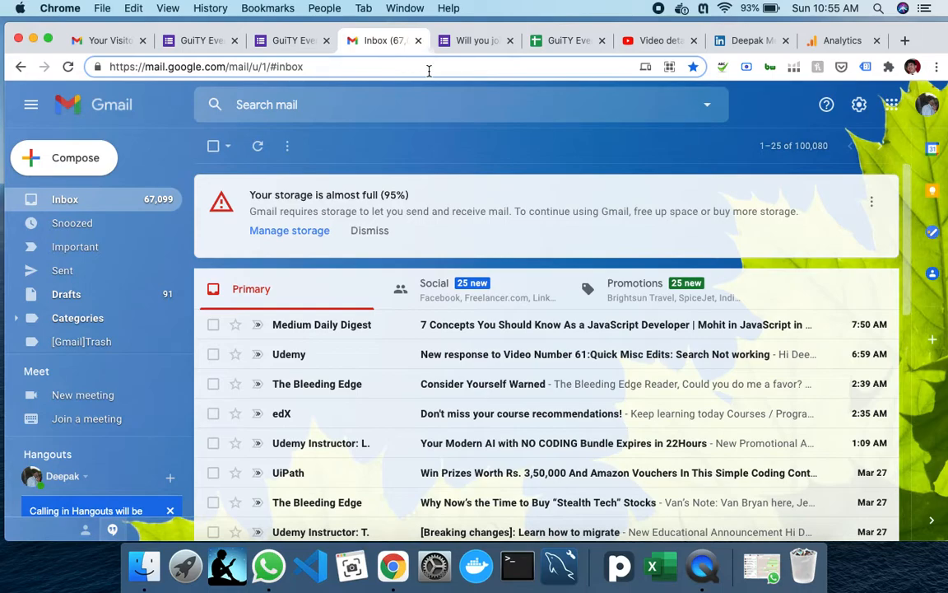
key("Return")
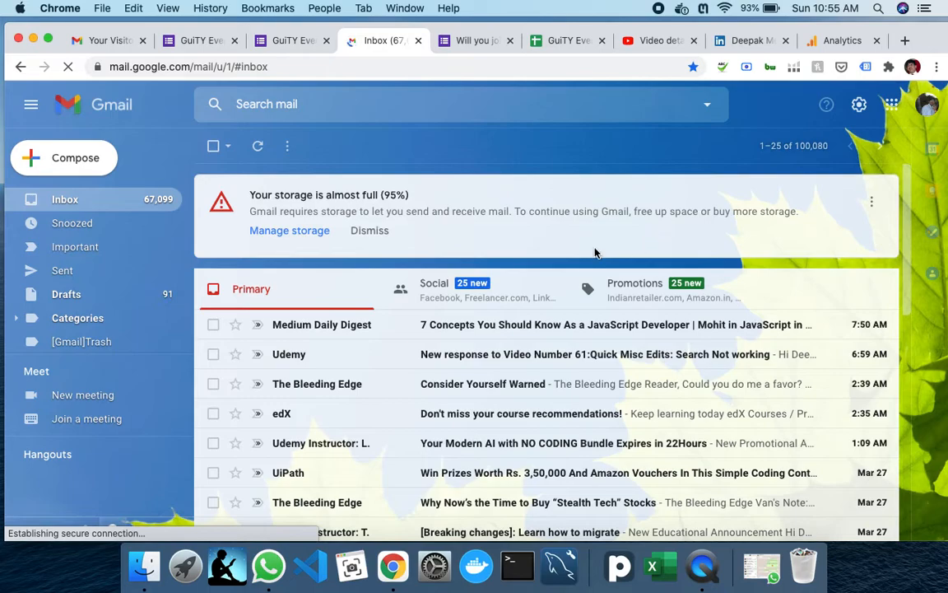
scroll(360, 400, "down", 1)
scroll(376, 402, "up", 1)
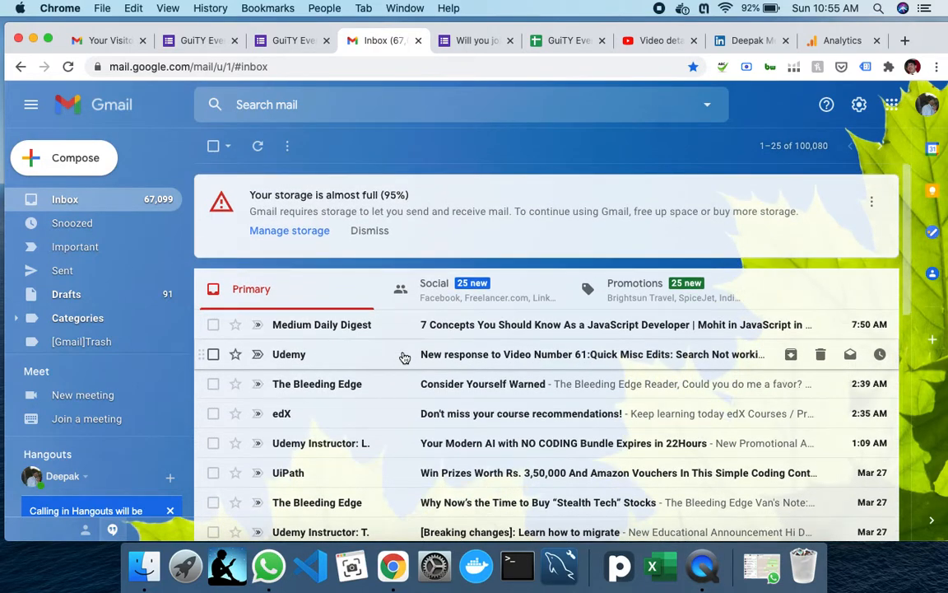
- Show the GuiTY Event Workflow_Master_Sheet with work item 3 at Here is your Pass and 4 at Trigger
left_click(563, 41)
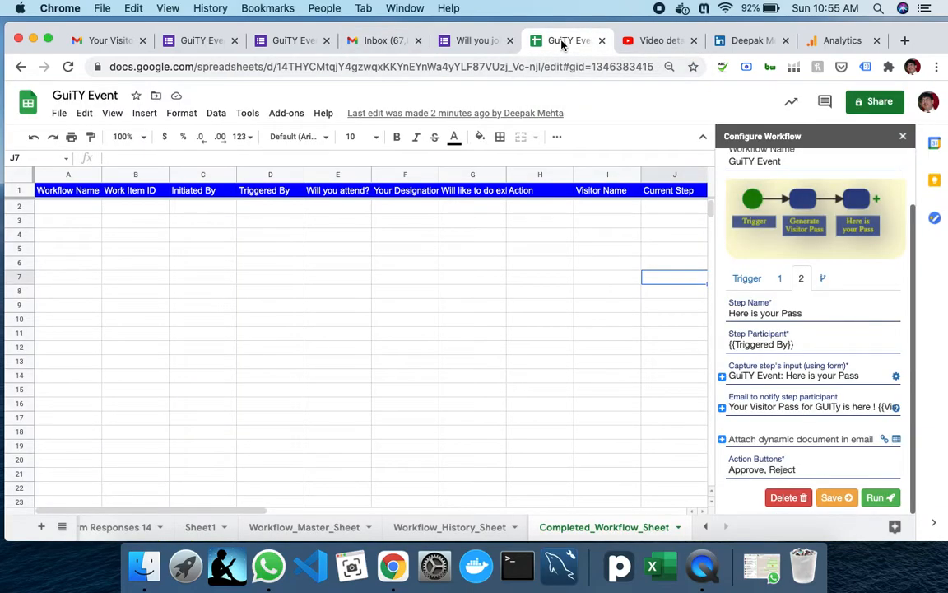
left_click(311, 532)
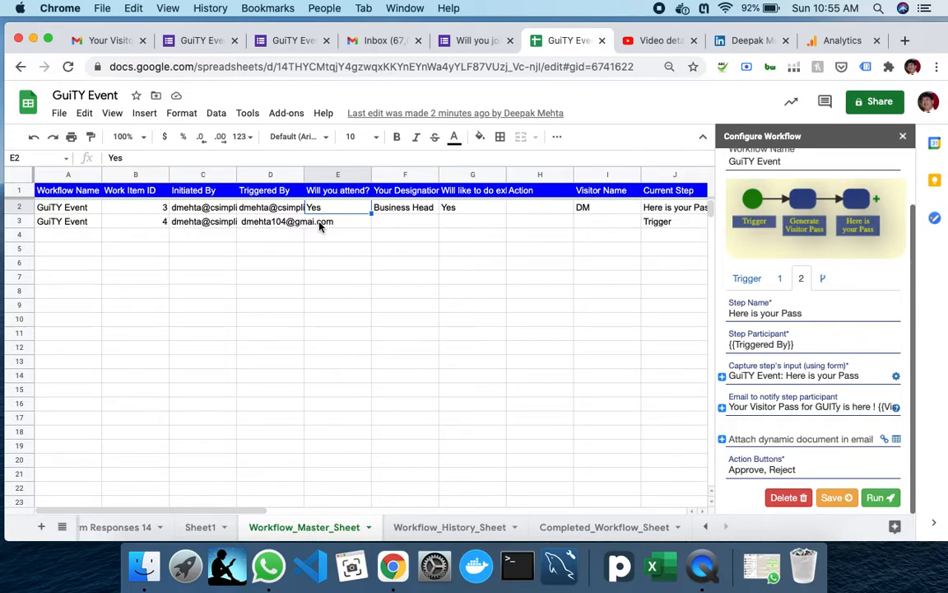
mouse_move(276, 226)
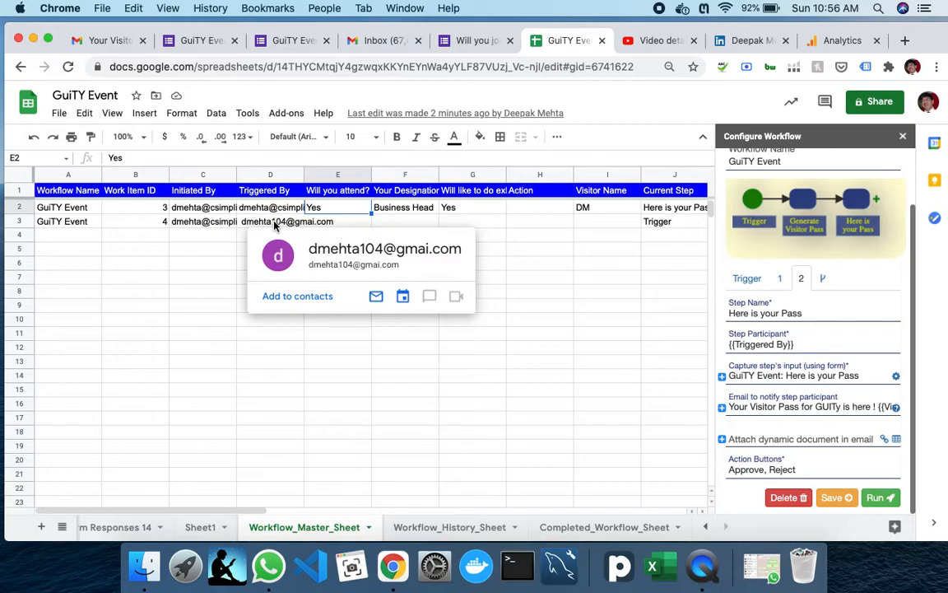
- Run the workflow, sending the GuiTY Event form to the participant's e-mail address
left_click(878, 498)
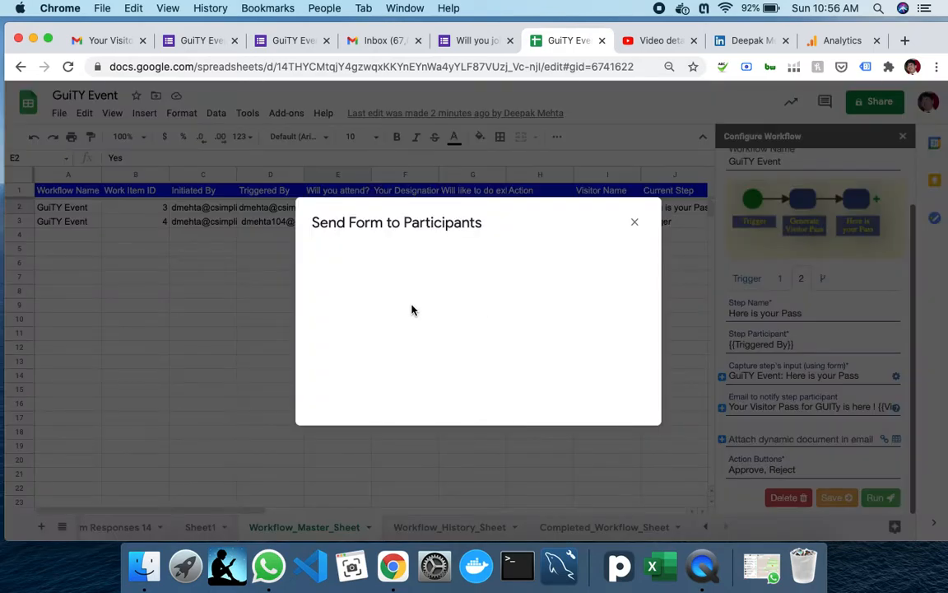
left_click(402, 321)
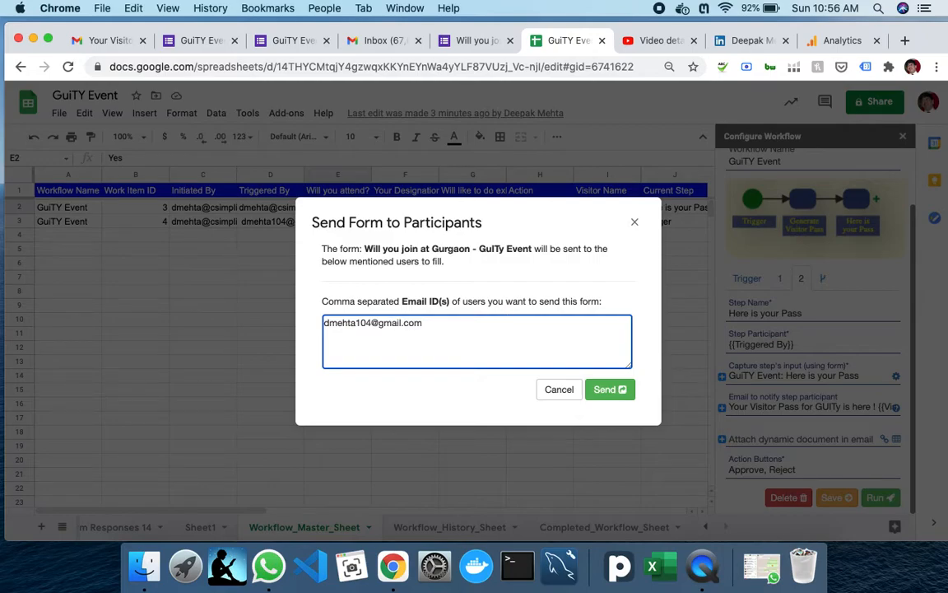
left_click(605, 390)
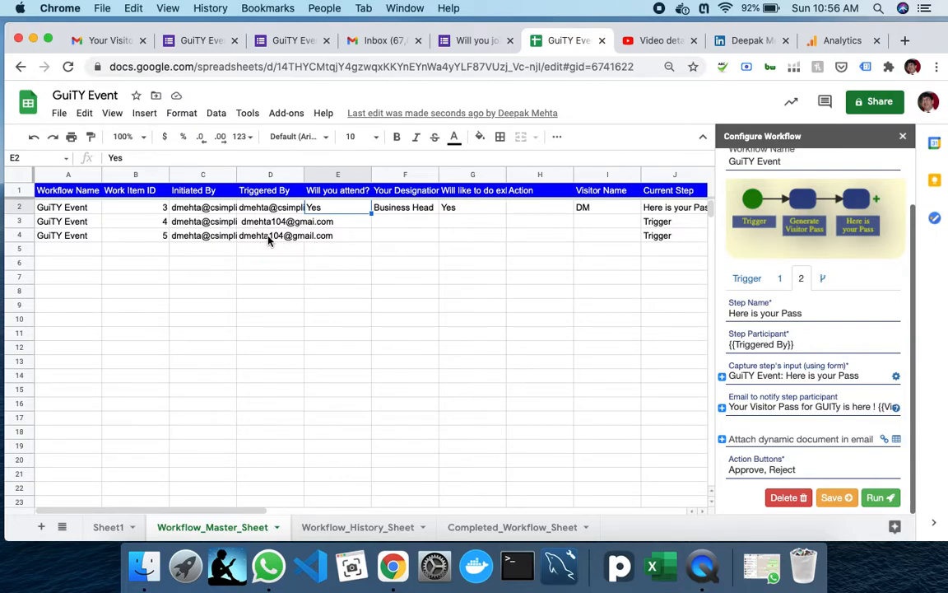
- Open the 'GuiTY Event [[5]] Assigned to you!' e-mail and follow its 'Complete your task' link
left_click(390, 41)
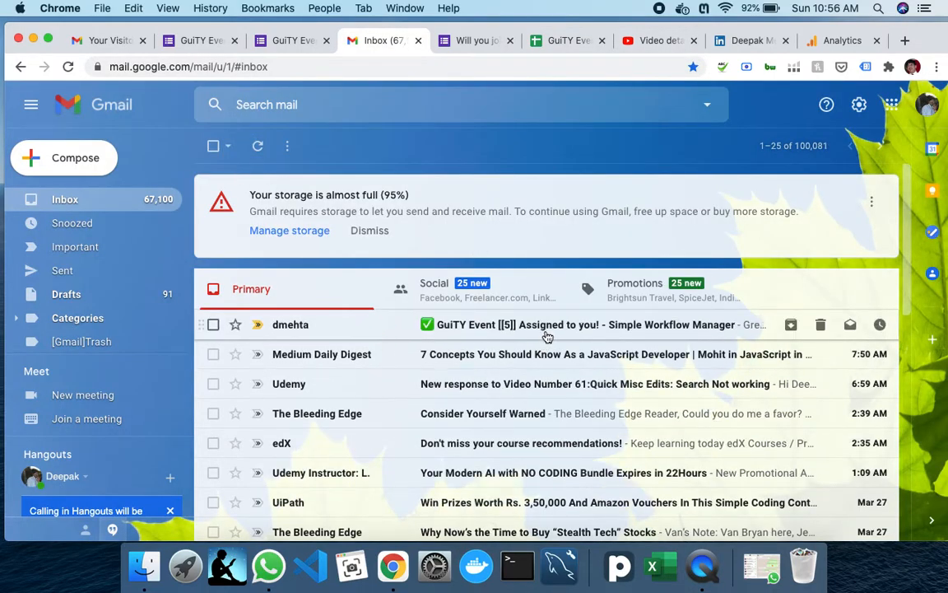
left_click(545, 336)
scroll(468, 391, "down", 5)
scroll(468, 391, "down", 2)
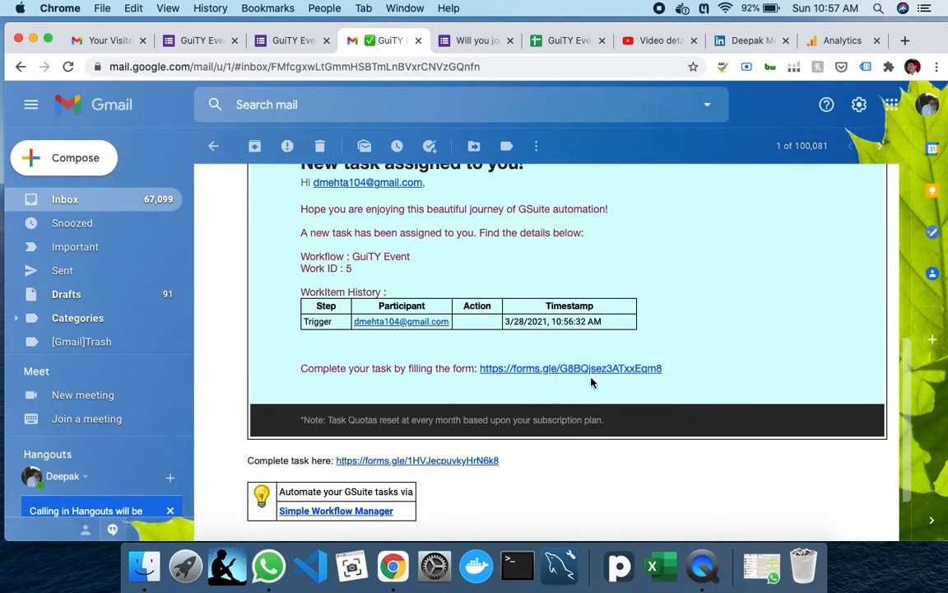
left_click_drag(555, 377, 548, 375)
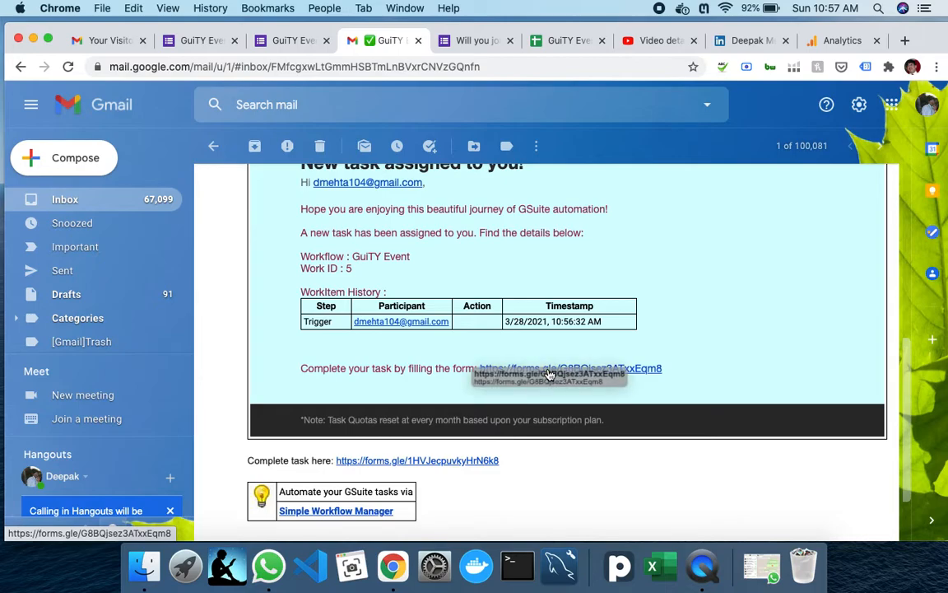
left_click(548, 375)
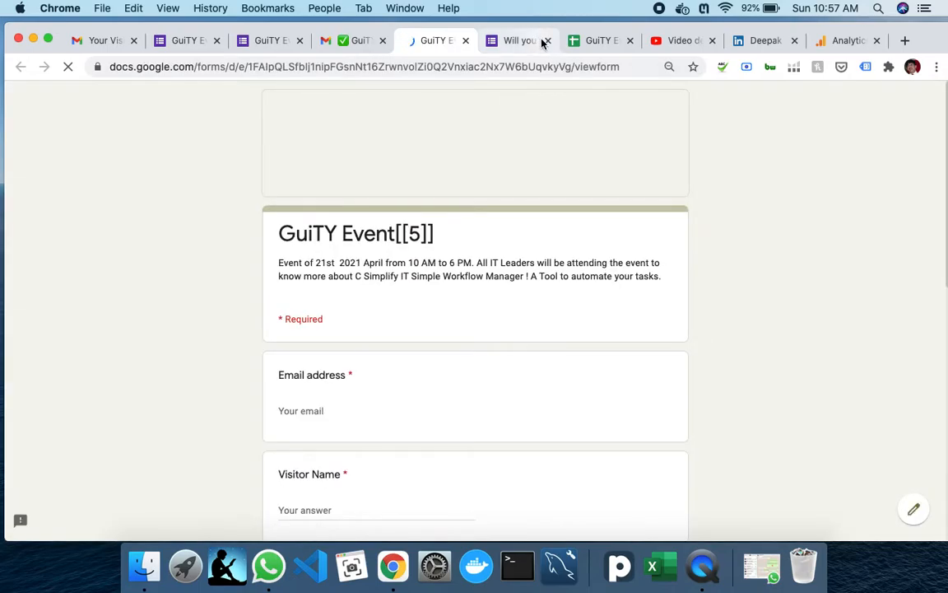
- Check the email and Visitor Name questions in the form editor, then go to the live form
left_click(540, 43)
scroll(366, 465, "down", 2)
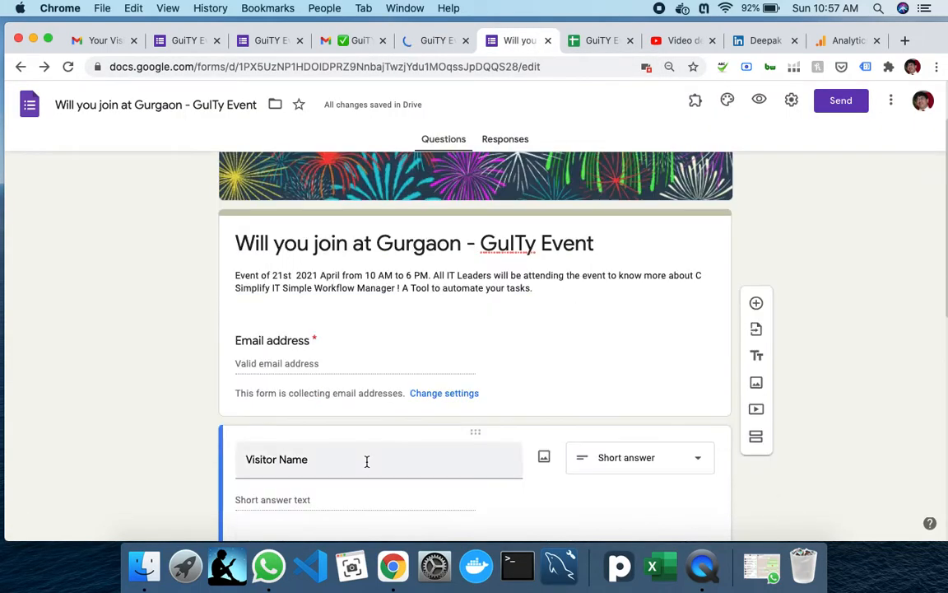
left_click(347, 369)
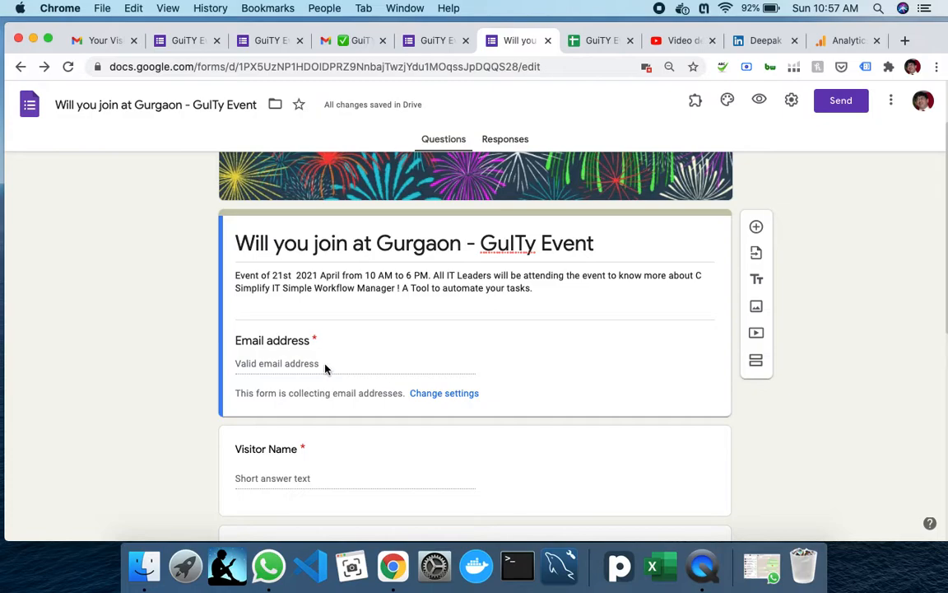
scroll(311, 372, "down", 2)
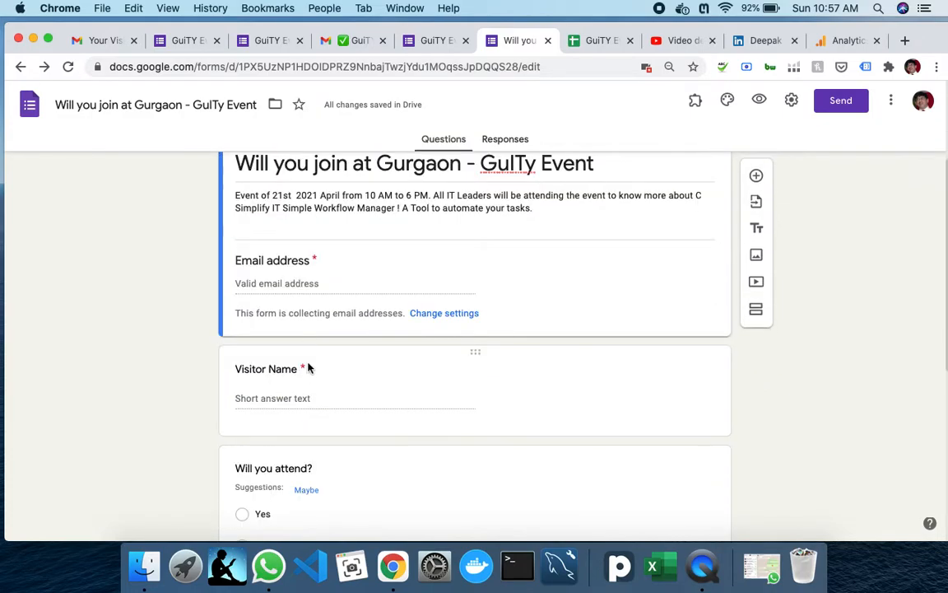
left_click(284, 403)
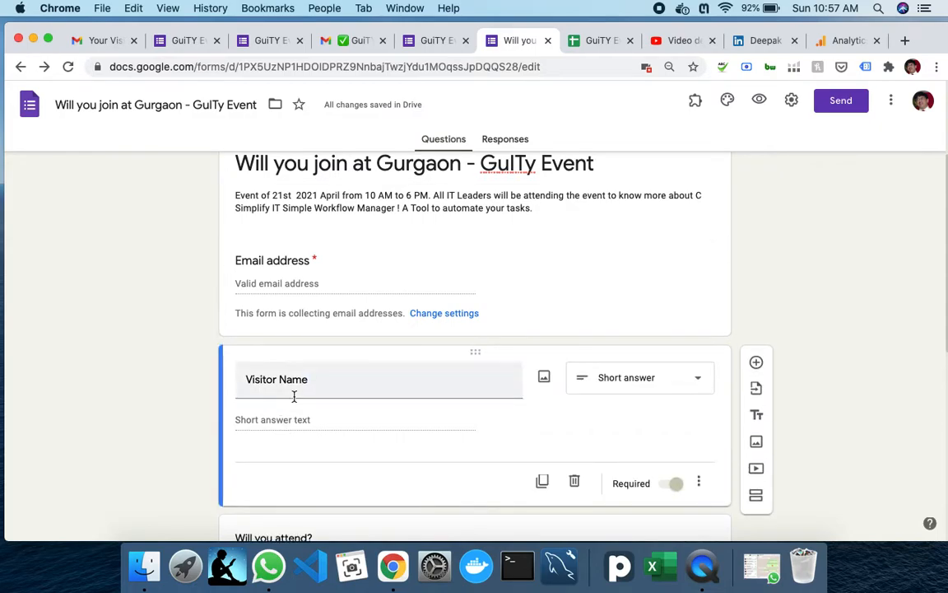
left_click(548, 40)
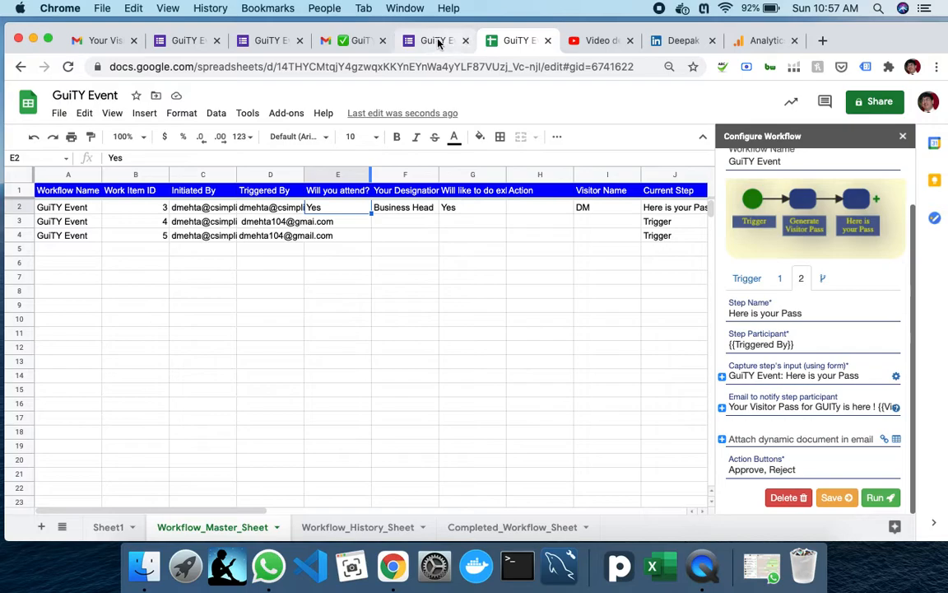
left_click(436, 41)
- Enter the visitor's e-mail address and name in the live GuiTY Event form
left_click(344, 411)
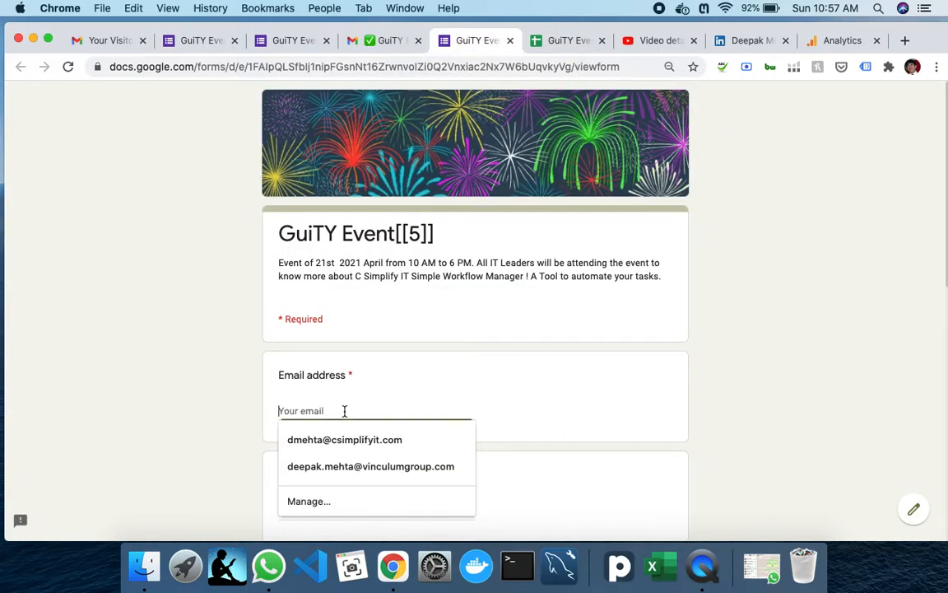
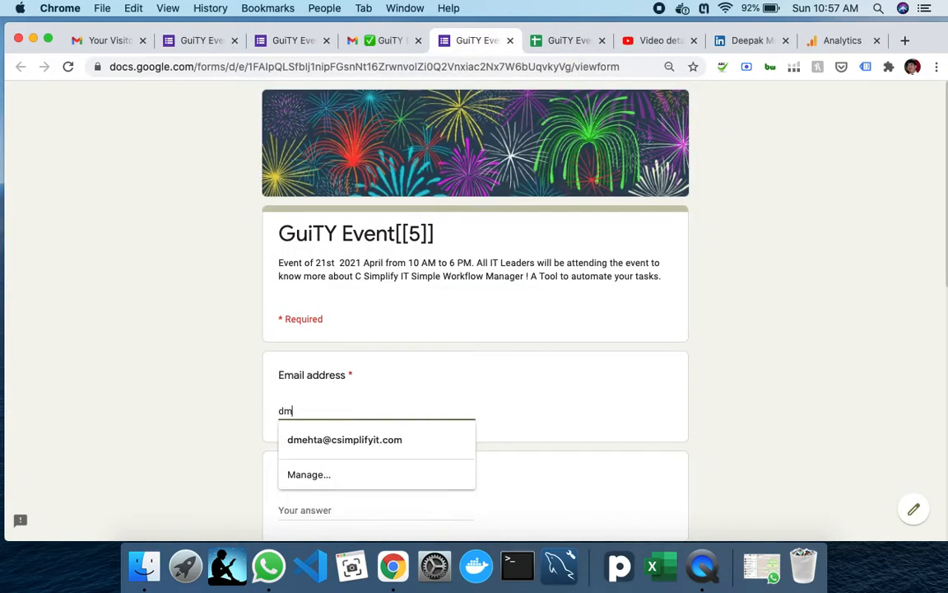
key("Tab")
type("Deepak")
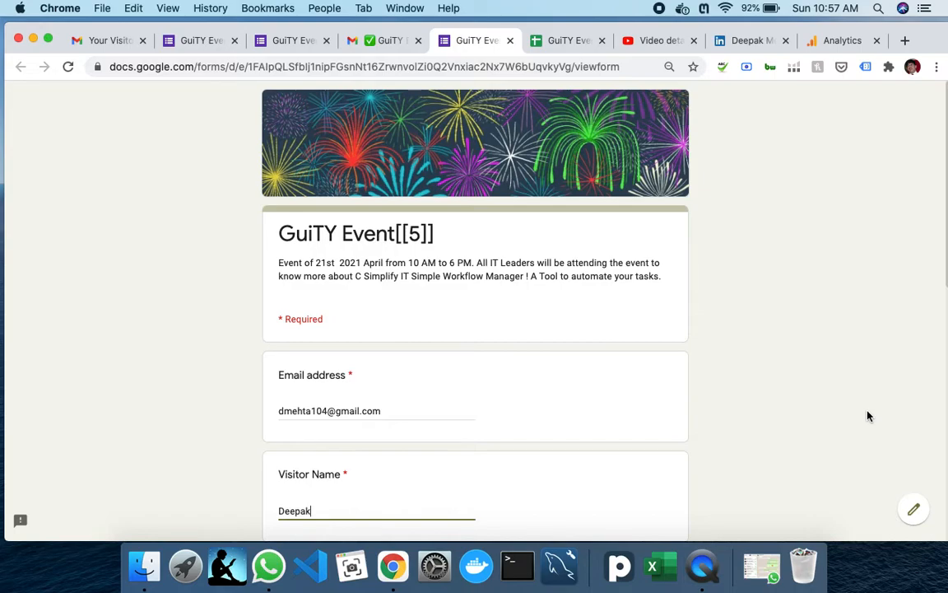
scroll(474, 329, "down", 5)
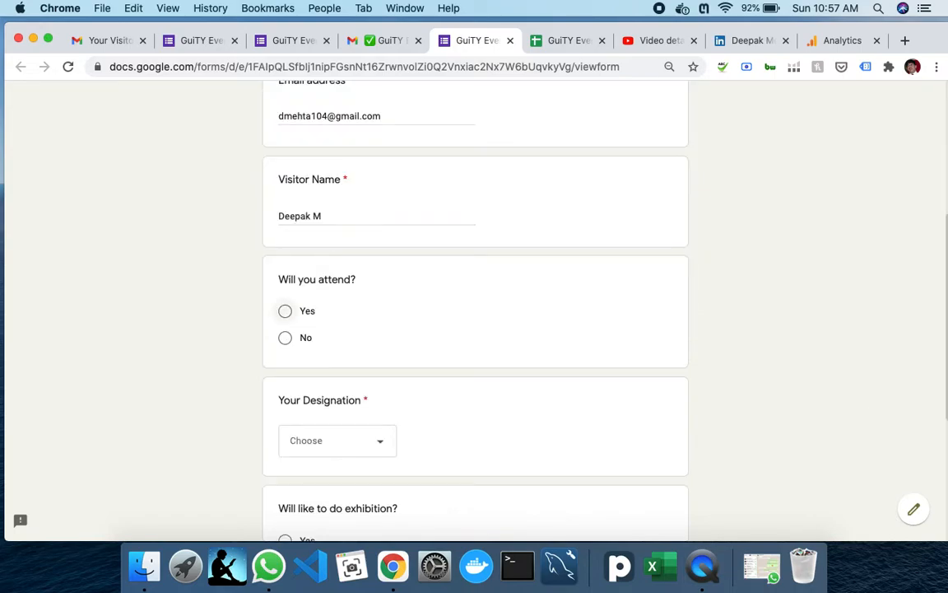
- Answer Yes to attending, IT Head as designation, No to exhibition, and submit
left_click(284, 313)
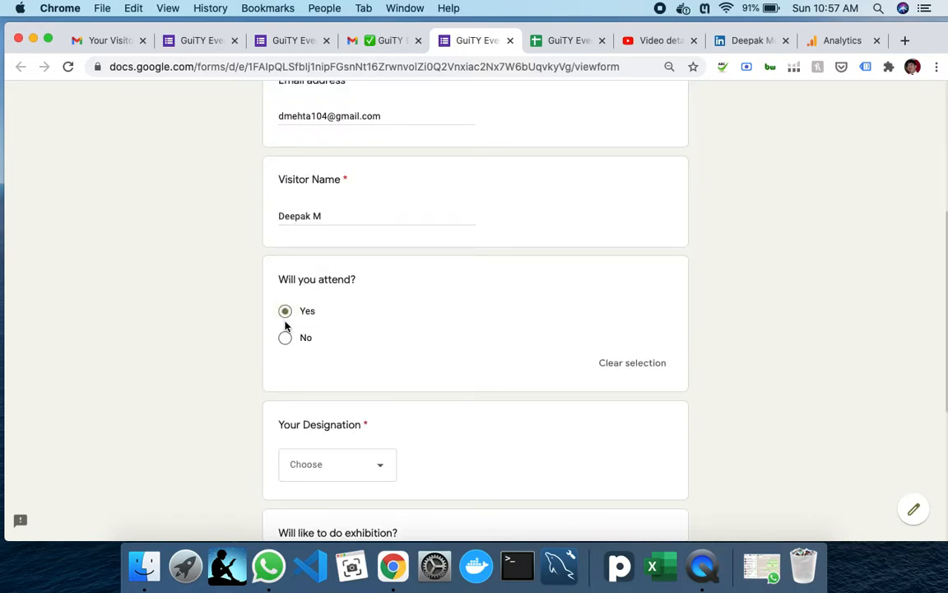
left_click(345, 461)
left_click(367, 478)
scroll(558, 450, "down", 3)
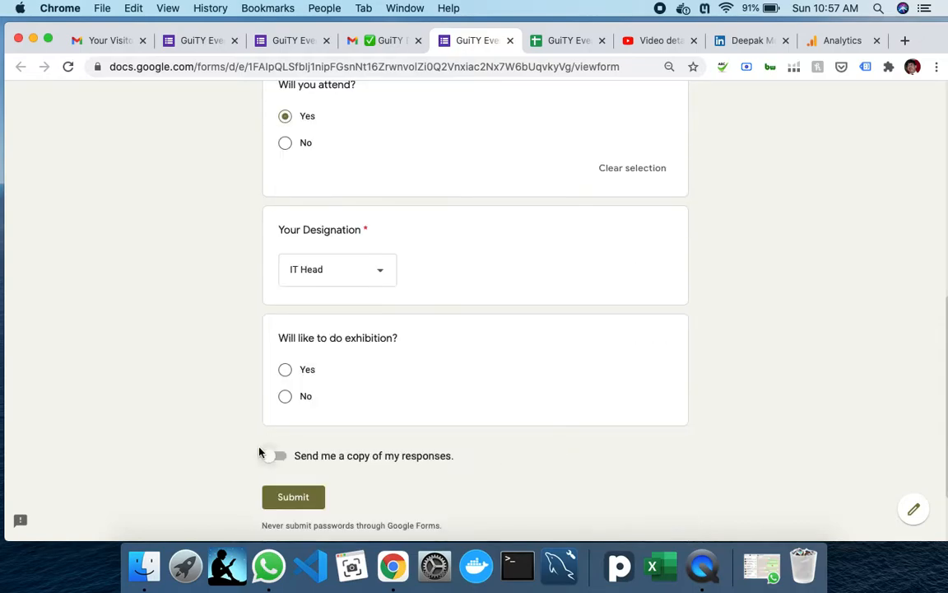
left_click(286, 398)
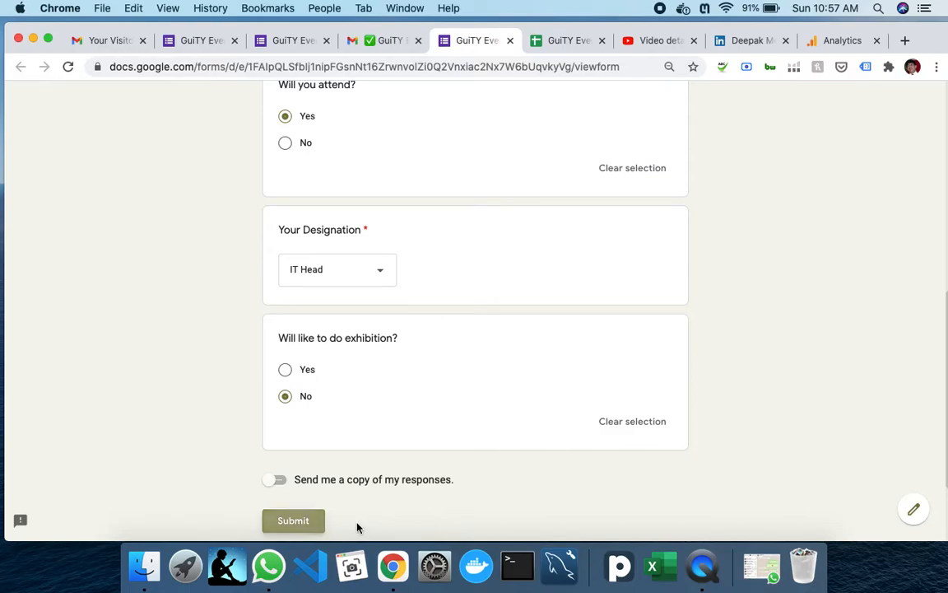
left_click(300, 524)
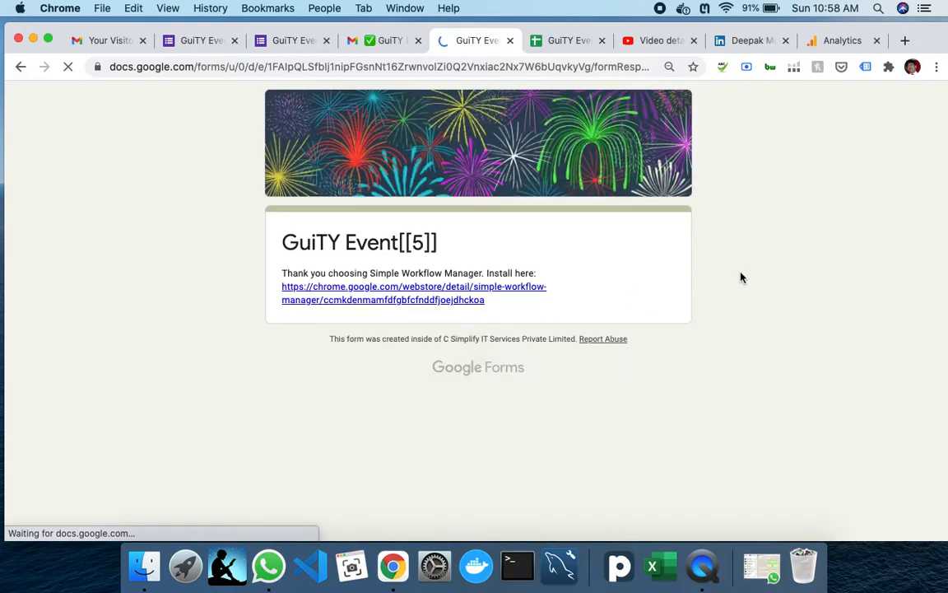
- Add the saved work account in Gmail via Add another account and finish signing in
left_click(93, 40)
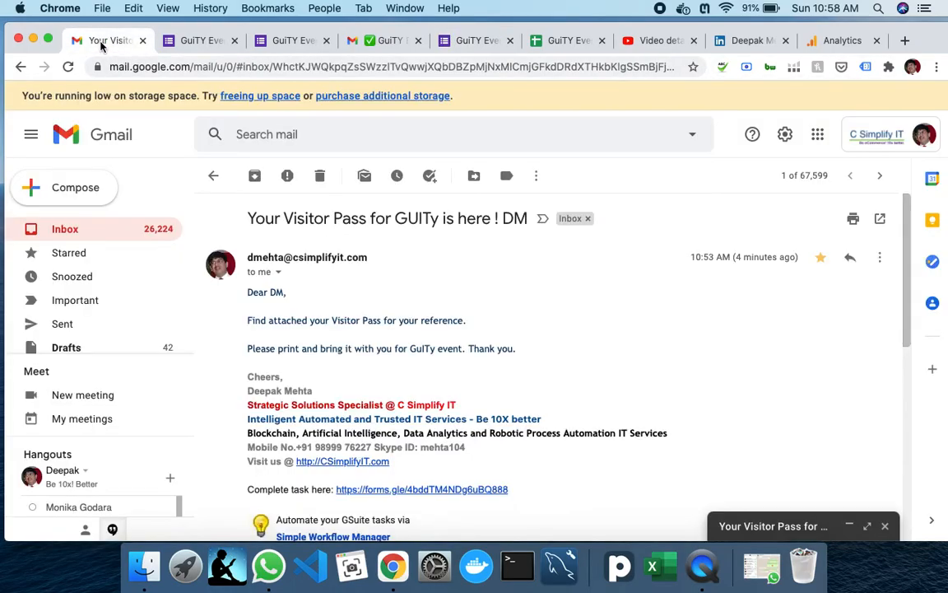
left_click(889, 145)
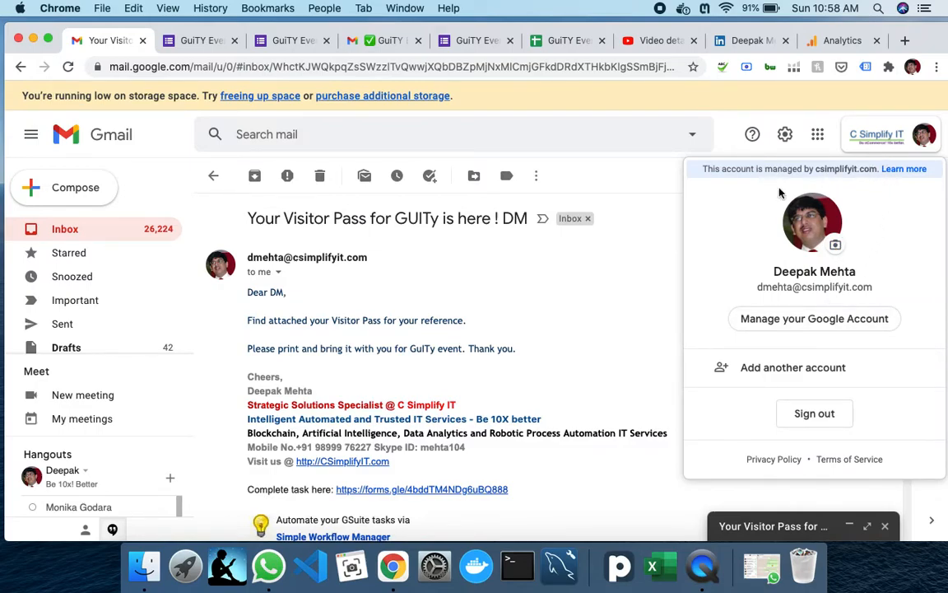
left_click(798, 376)
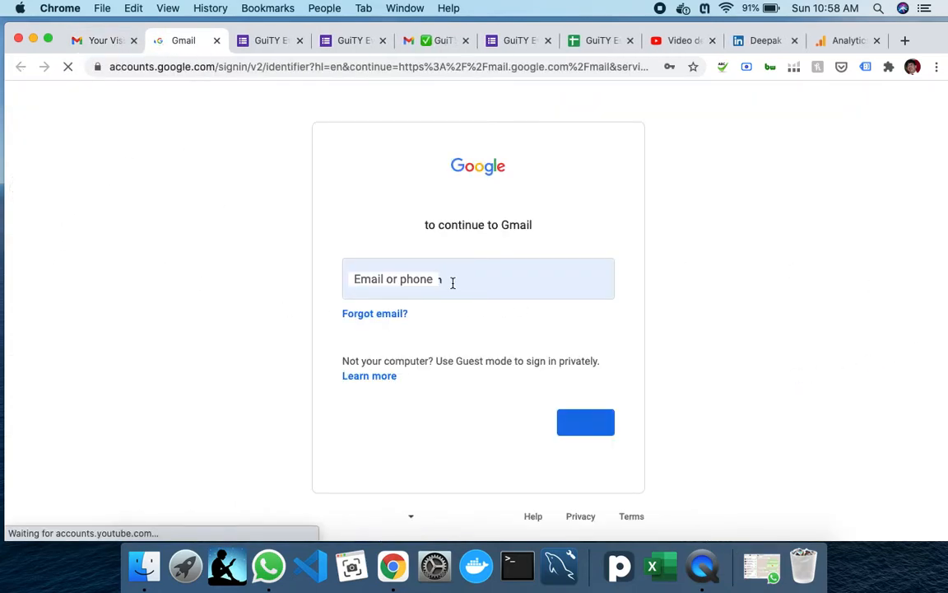
left_click(493, 282)
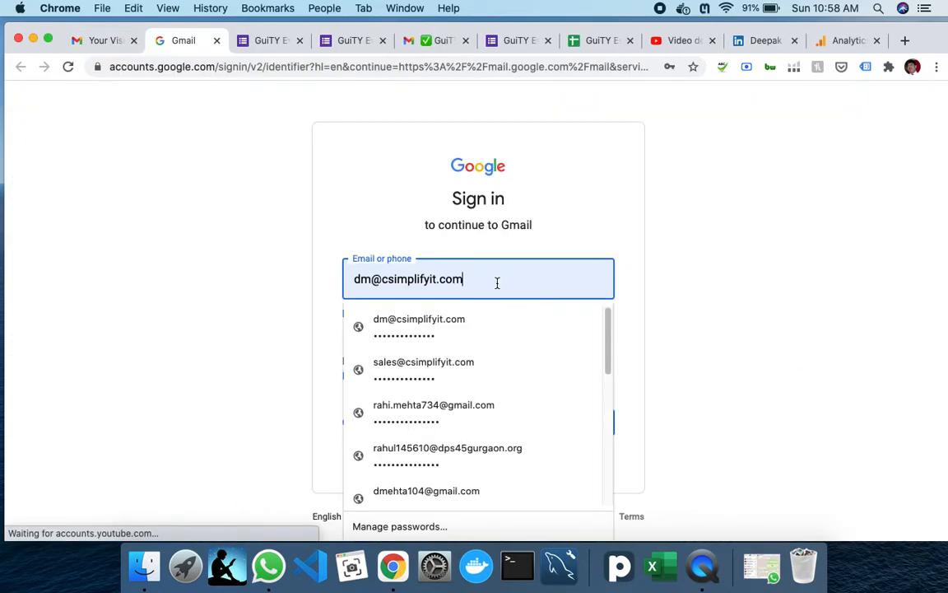
left_click(417, 329)
left_click(584, 422)
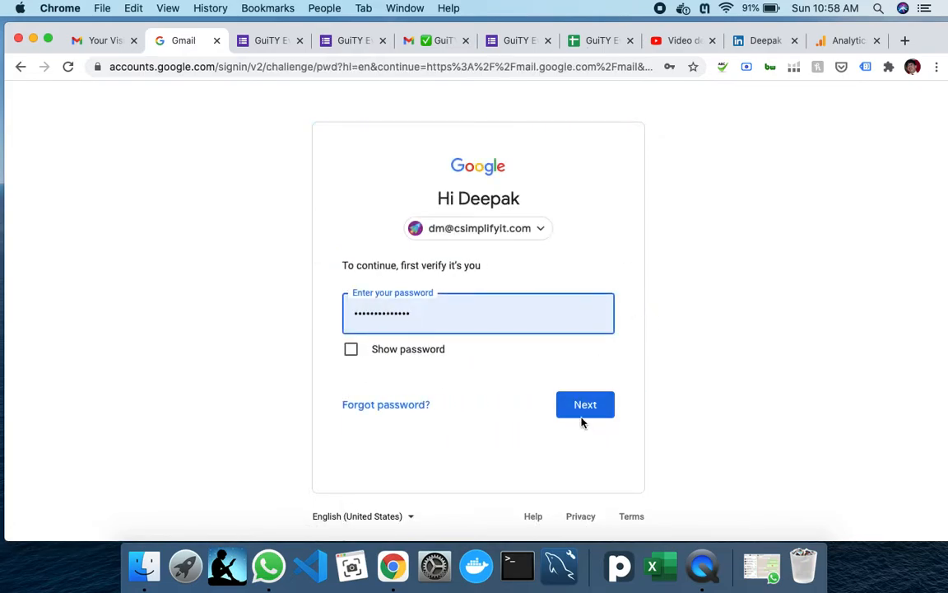
left_click(591, 416)
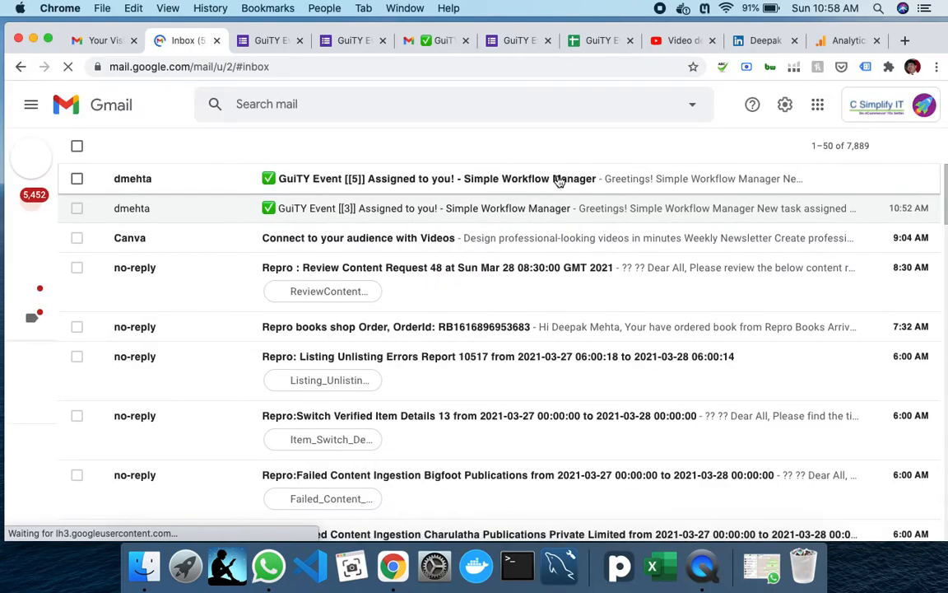
- Open the Work ID 5 task form from the e-mail, choose Approve, and submit it
left_click(426, 182)
scroll(416, 388, "down", 5)
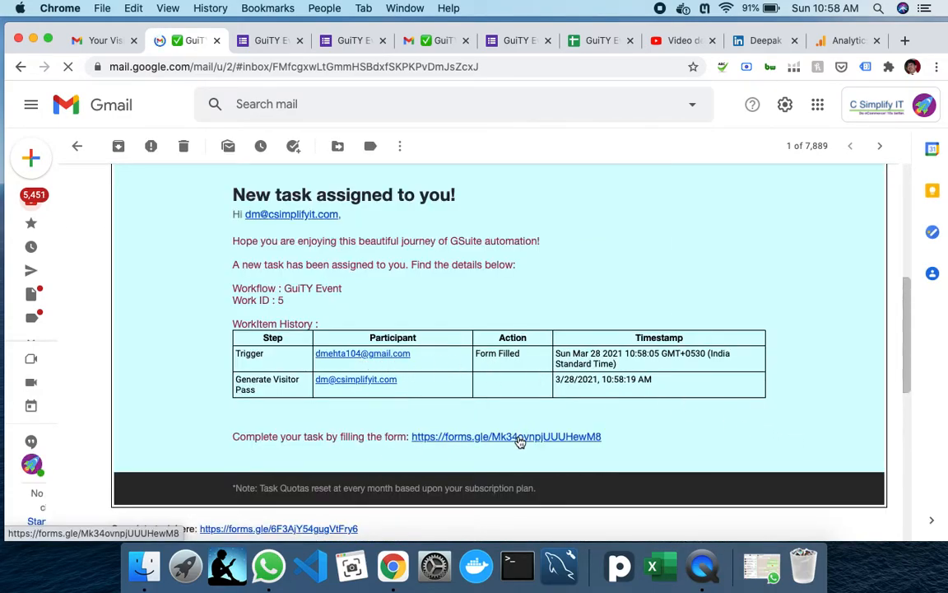
left_click(518, 437)
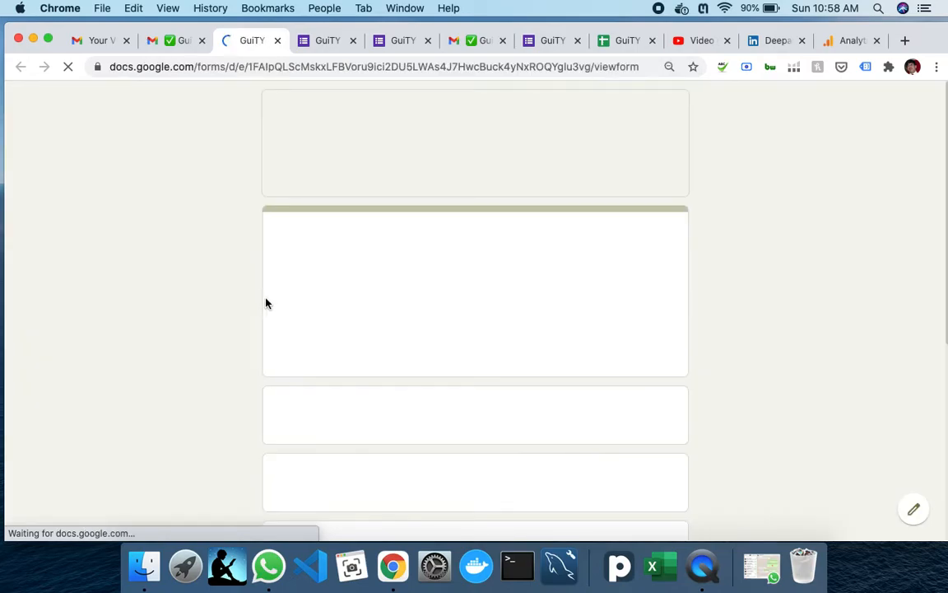
scroll(243, 302, "down", 5)
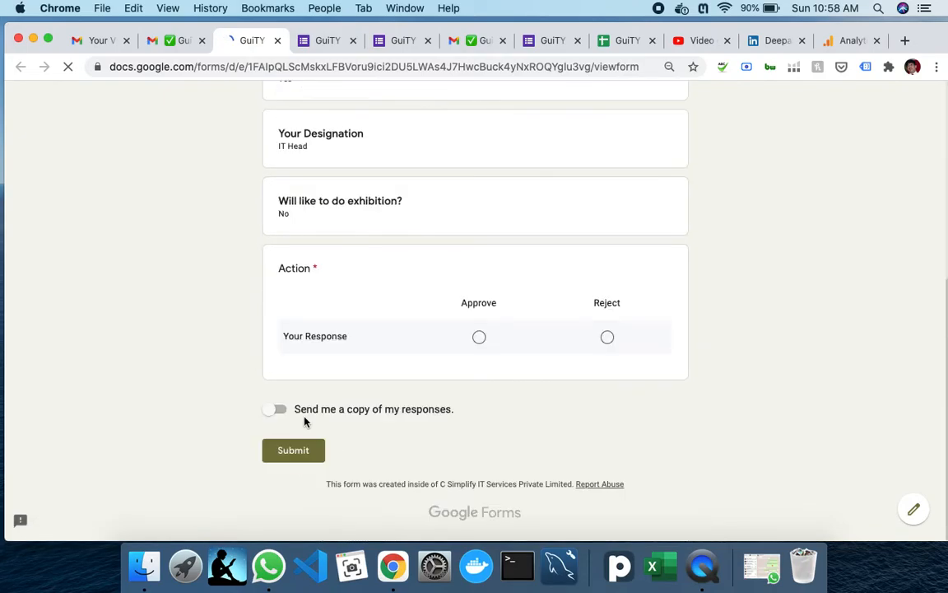
left_click(476, 340)
left_click(280, 461)
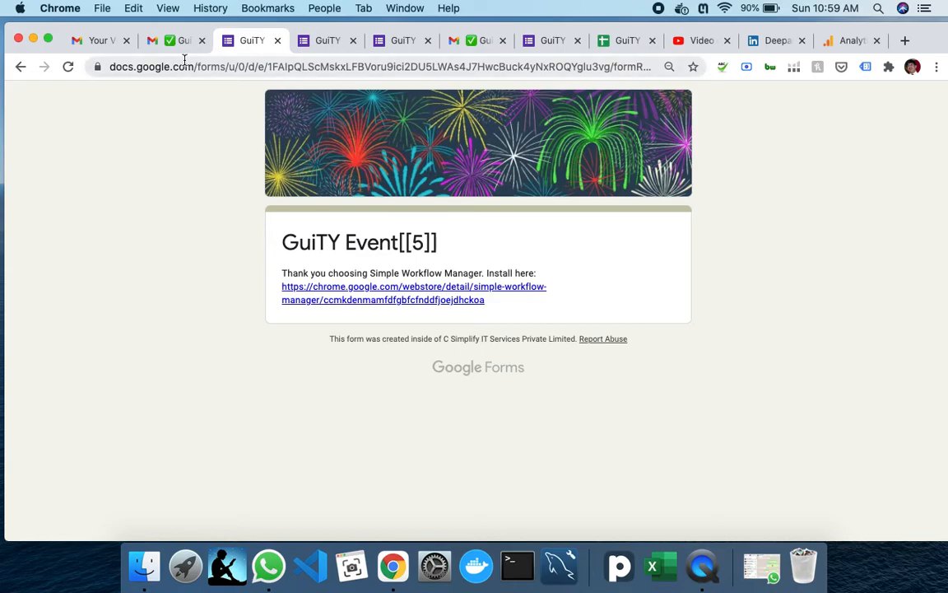
left_click(152, 49)
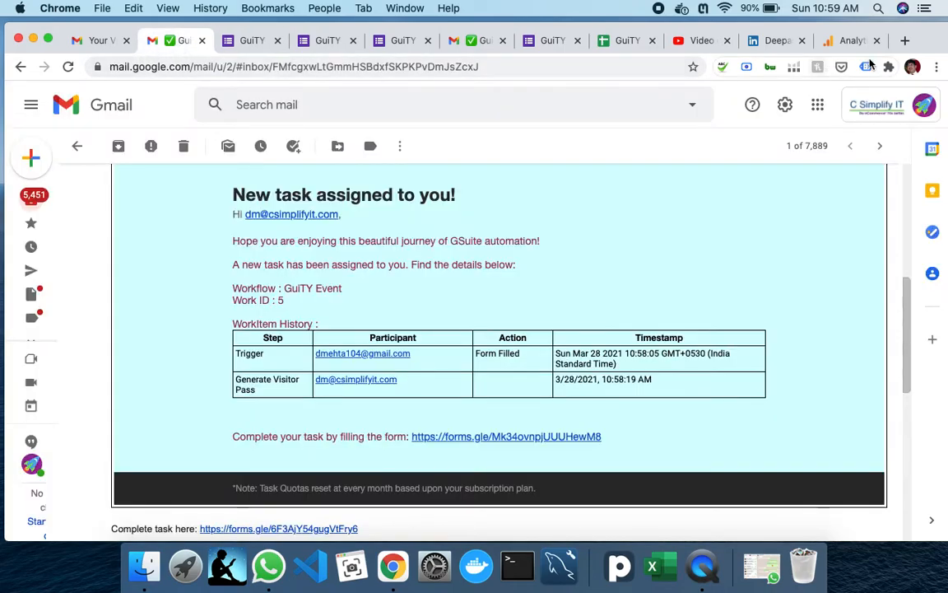
- Switch to the participant's personal Gmail account, refresh, and open the new Visitor Pass e-mail
left_click(879, 115)
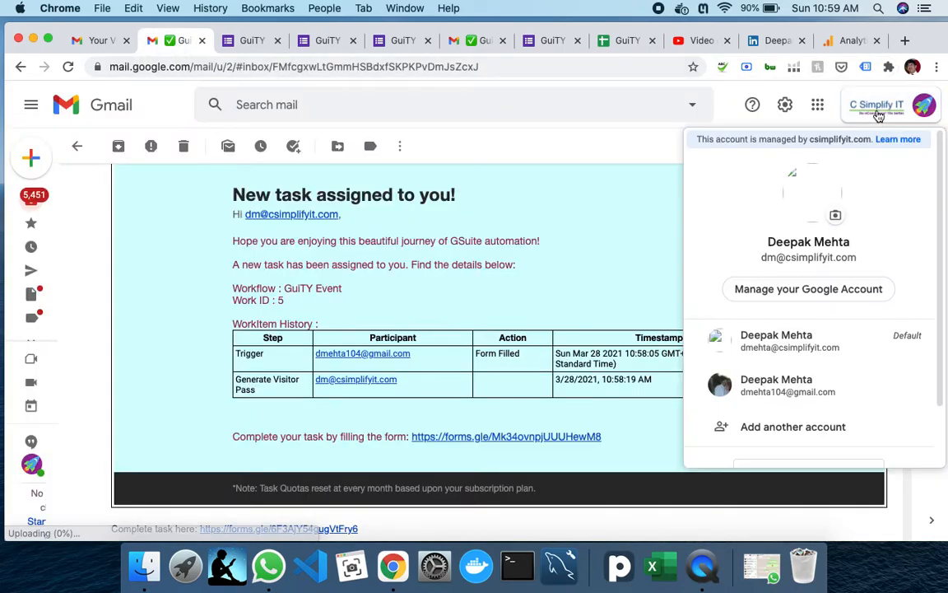
left_click(765, 392)
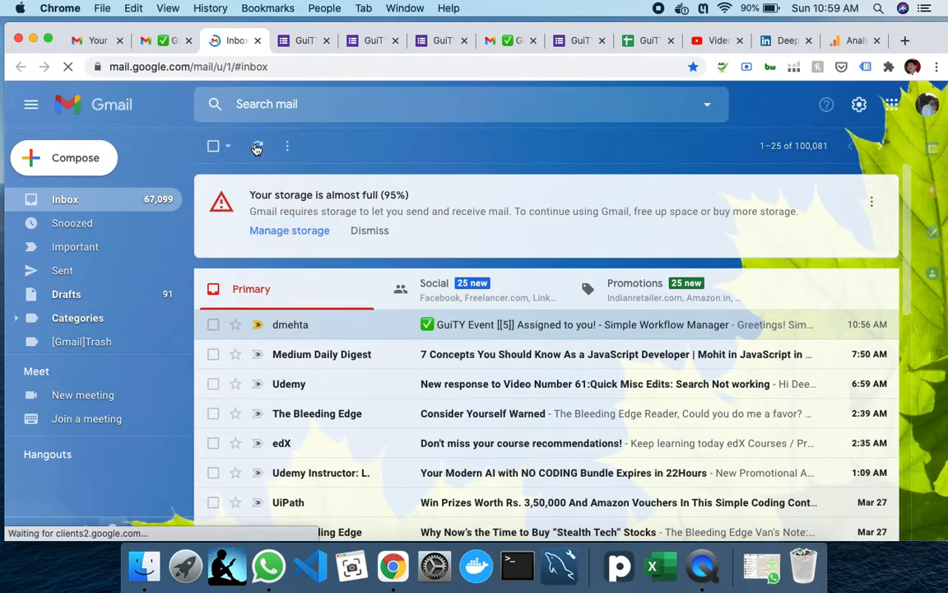
left_click(257, 146)
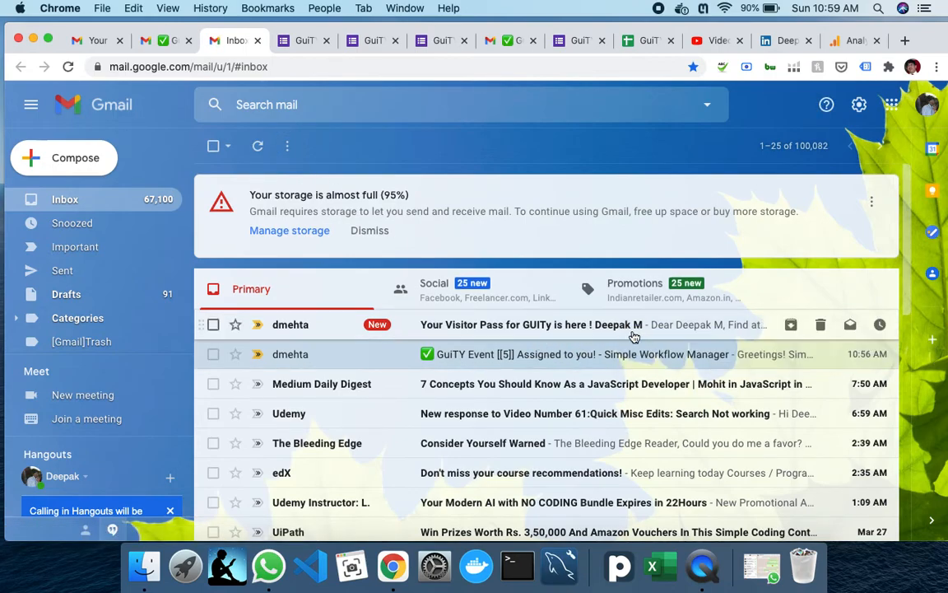
left_click(597, 334)
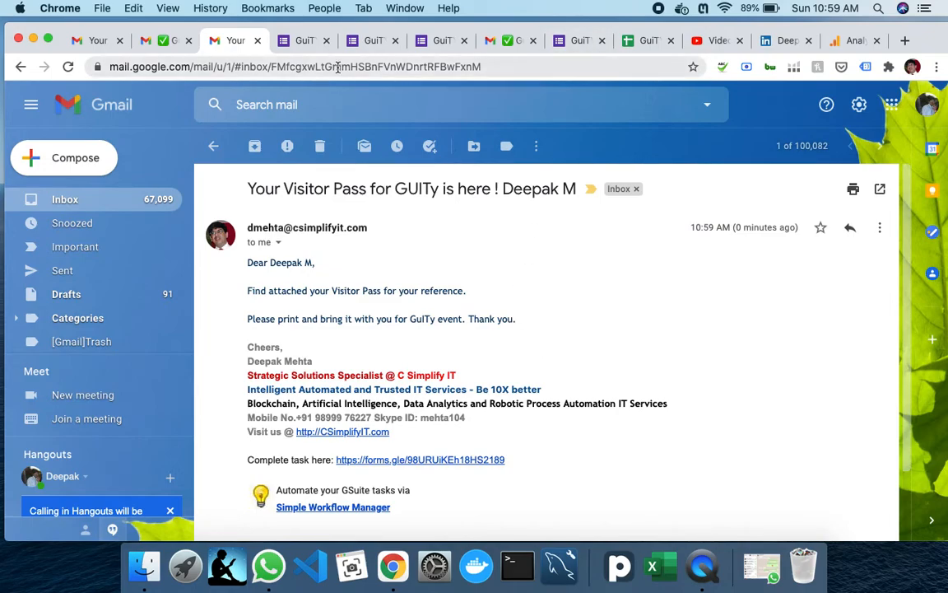
- Return to the GuiTY Event spreadsheet to check work item 5 at the Here is your Pass step
left_click(646, 42)
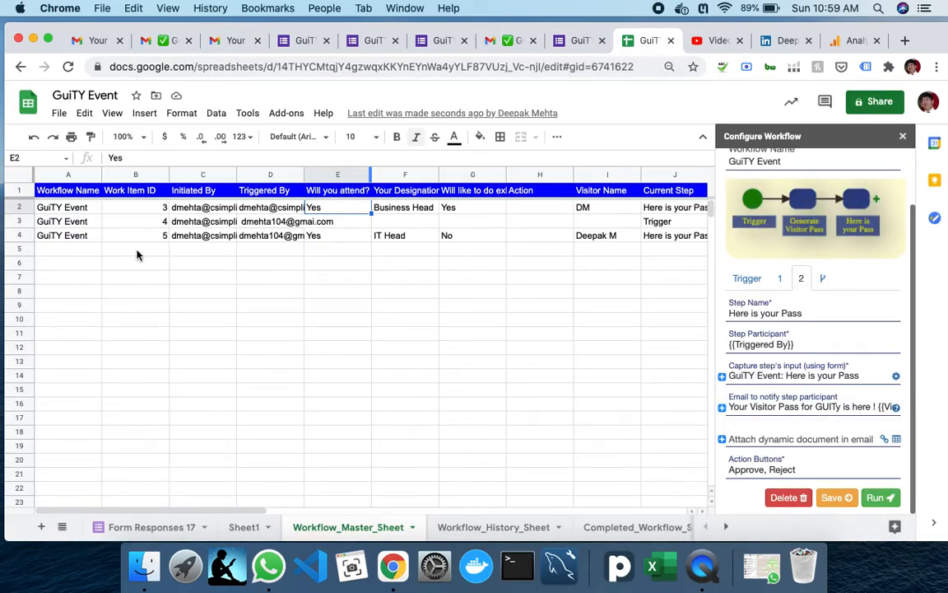